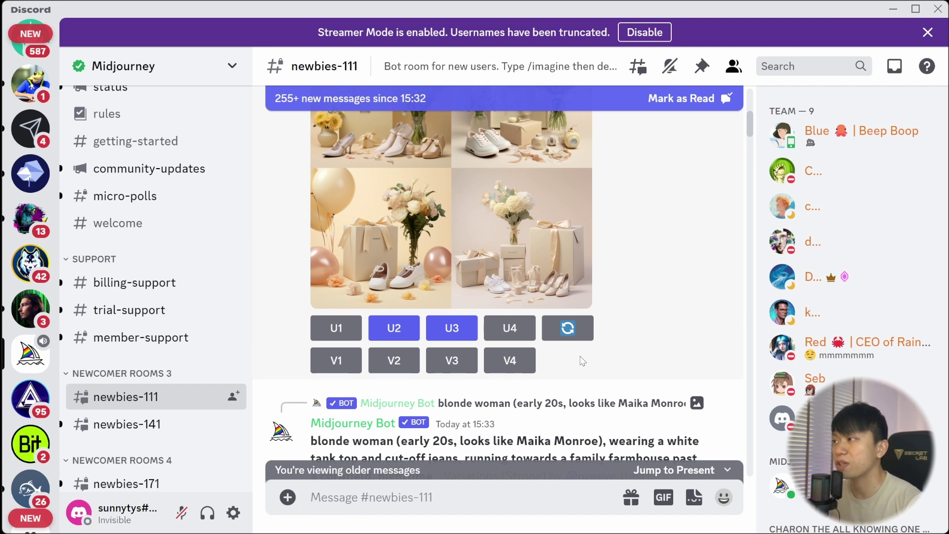
Browse the generated images in the newbies-111 channel, and switch to the AI ART server.
scroll(581, 361, down, 3)
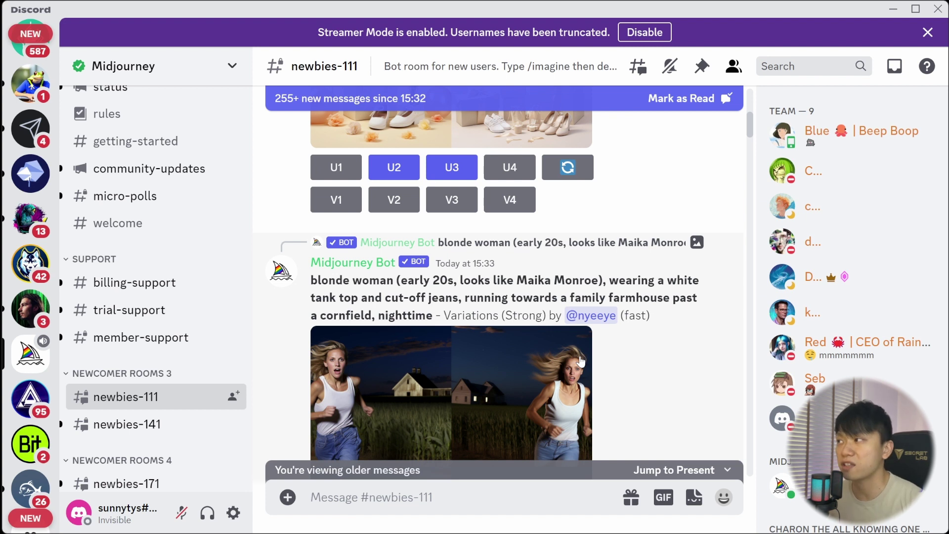
scroll(581, 361, down, 7)
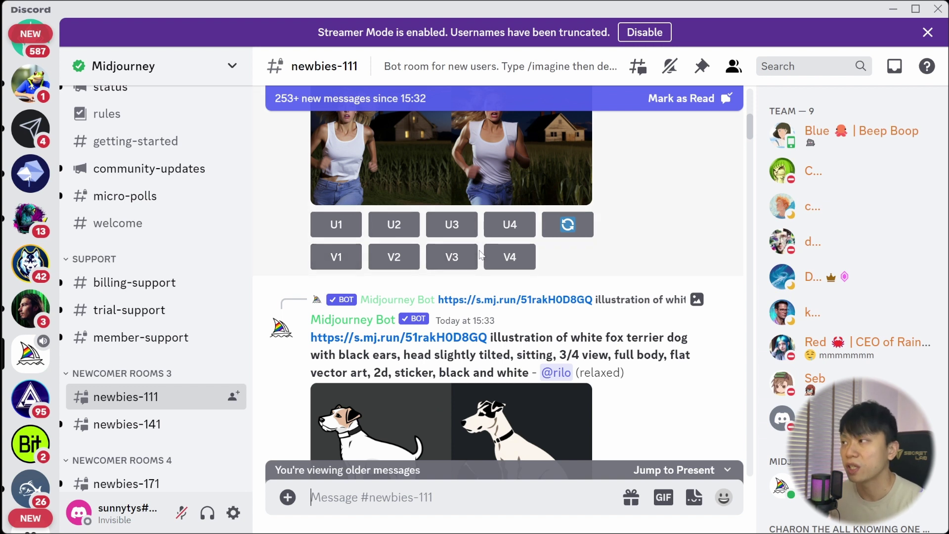
scroll(31, 183, up, 4)
click(30, 143)
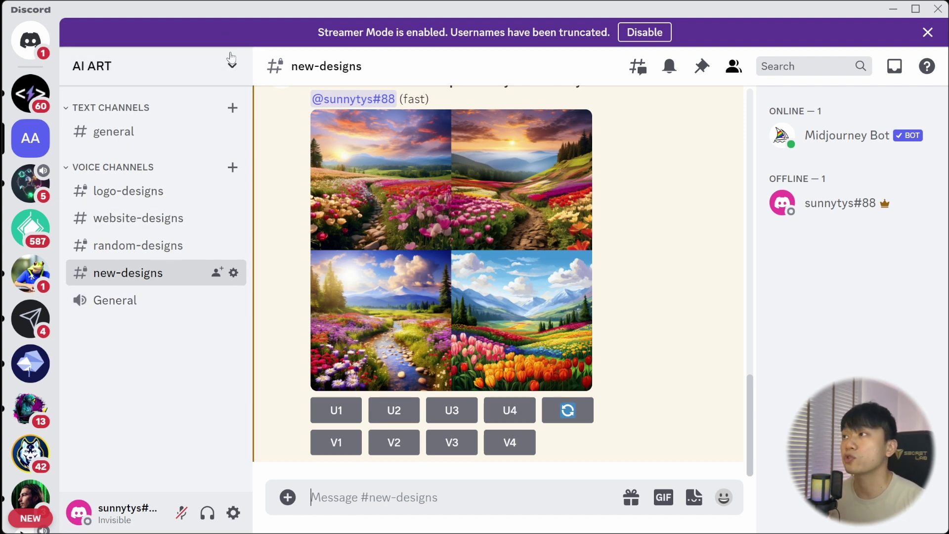
Open the App Directory from the AI ART server and search it for midjourney.
click(231, 64)
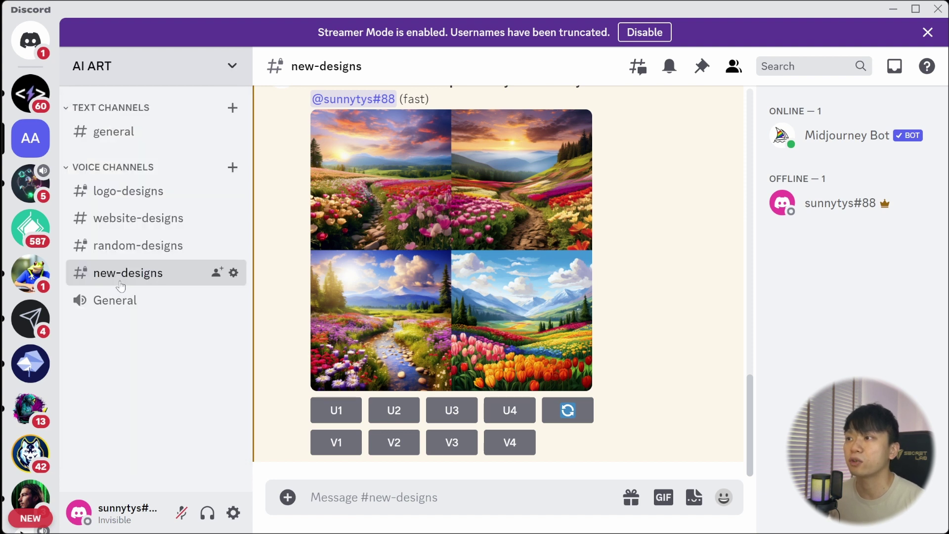
click(120, 284)
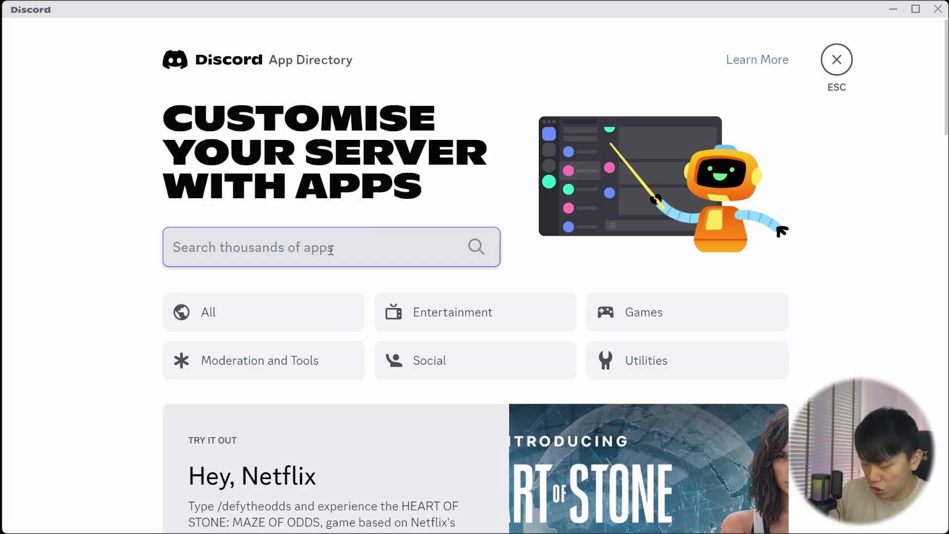
text(midjourney)
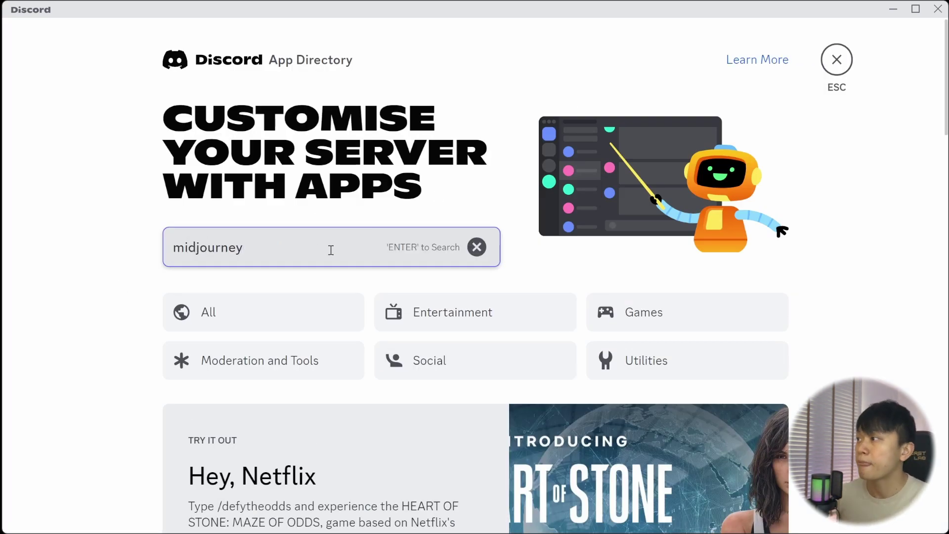
key(Return)
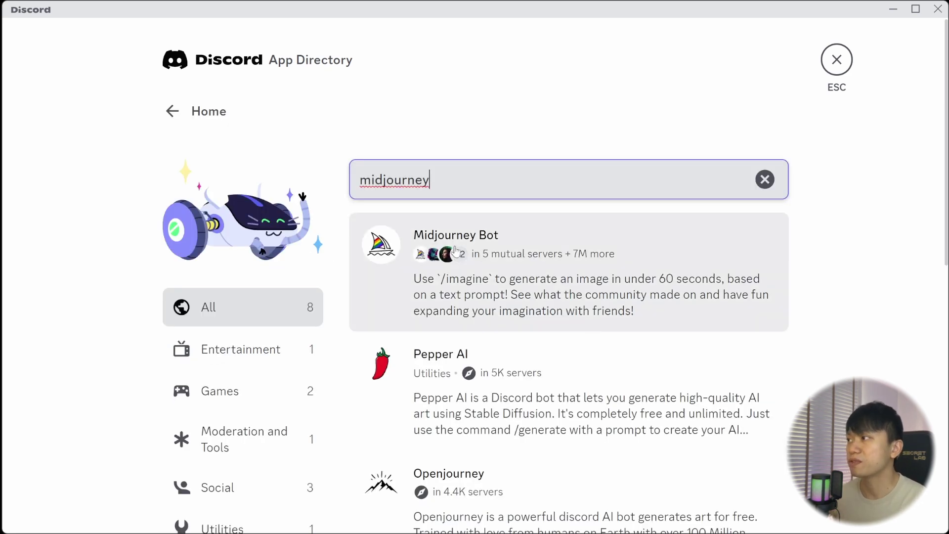
Bring up the request to add Midjourney Bot to the AI ART server, and leave the App Directory.
click(573, 289)
click(712, 318)
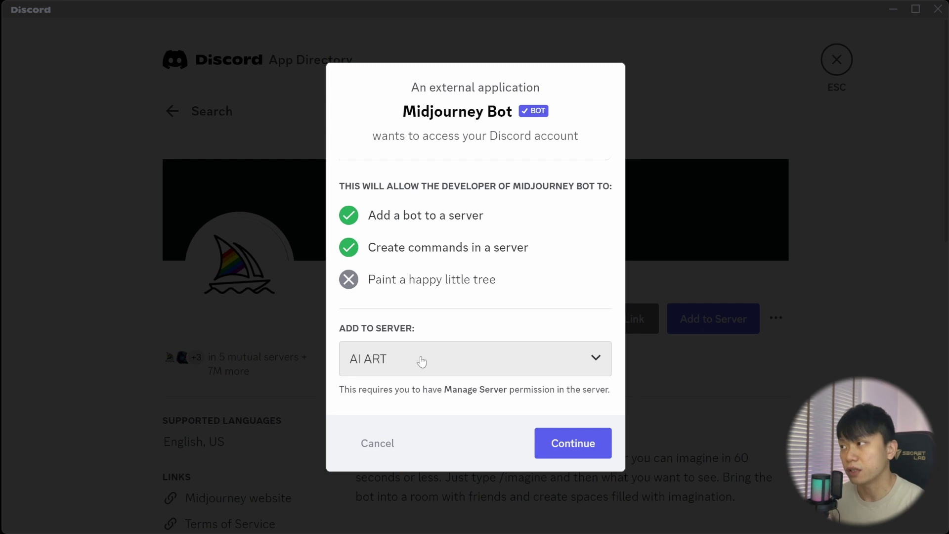
click(421, 362)
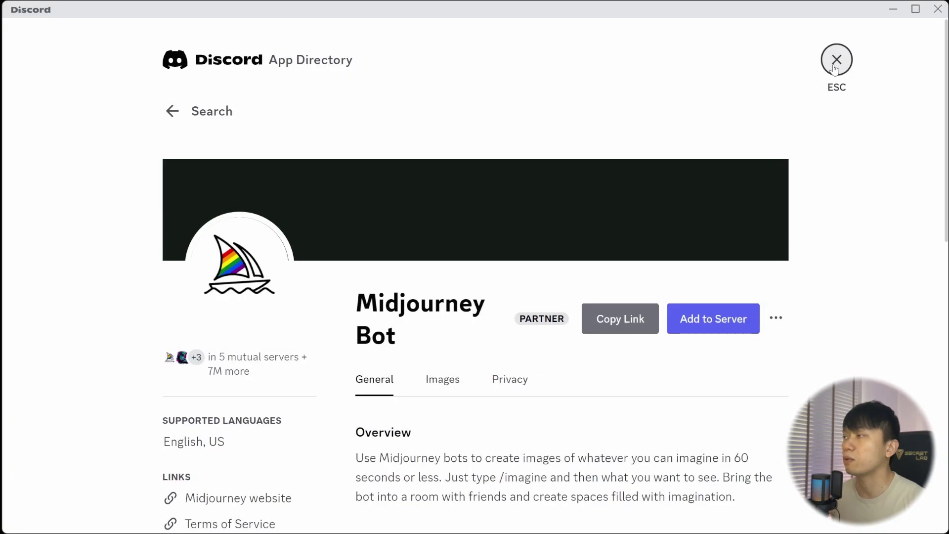
click(834, 68)
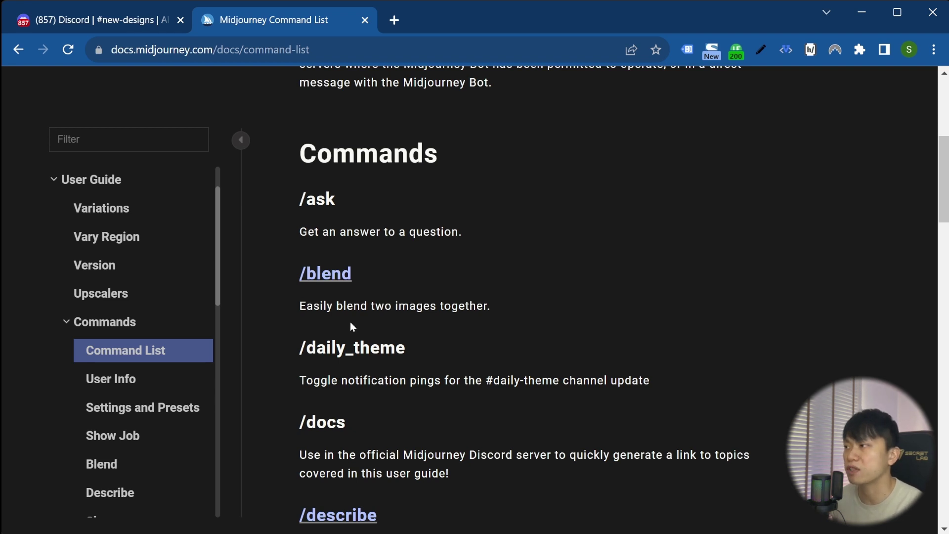
Read through the Commands section of Midjourney's Command List documentation in the browser.
scroll(353, 327, down, 2)
scroll(351, 322, down, 20)
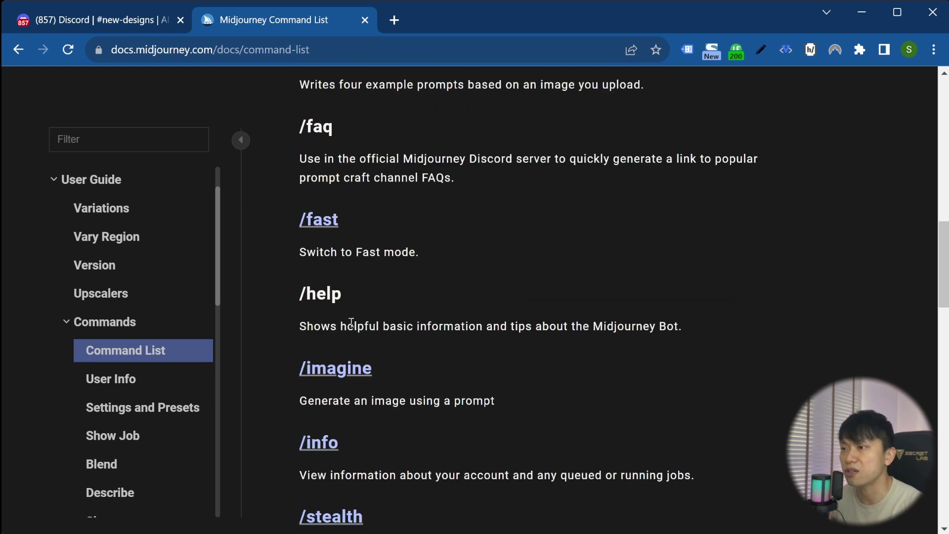
scroll(352, 322, down, 12)
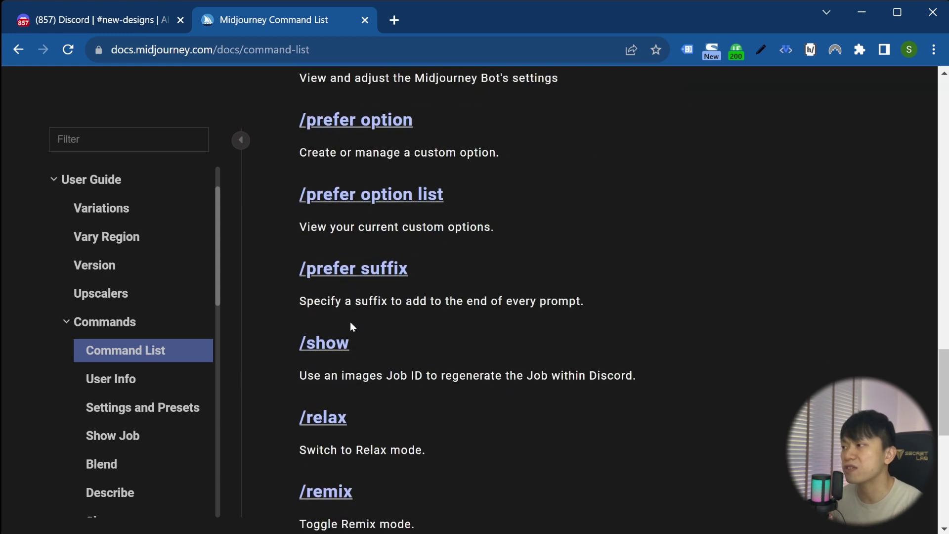
scroll(352, 326, up, 2)
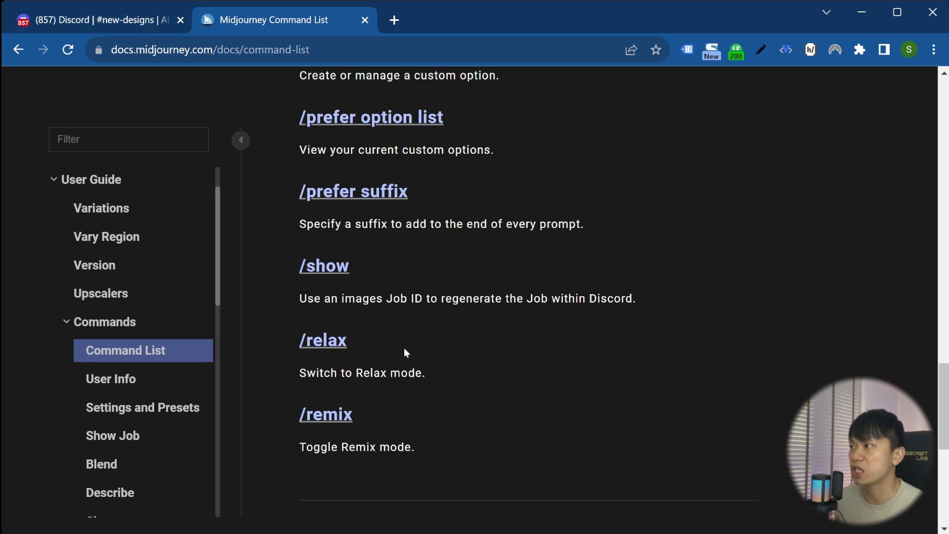
scroll(405, 353, up, 15)
scroll(350, 360, down, 3)
Follow the /imagine link from the command list and look over the Quick Start guide.
click(340, 290)
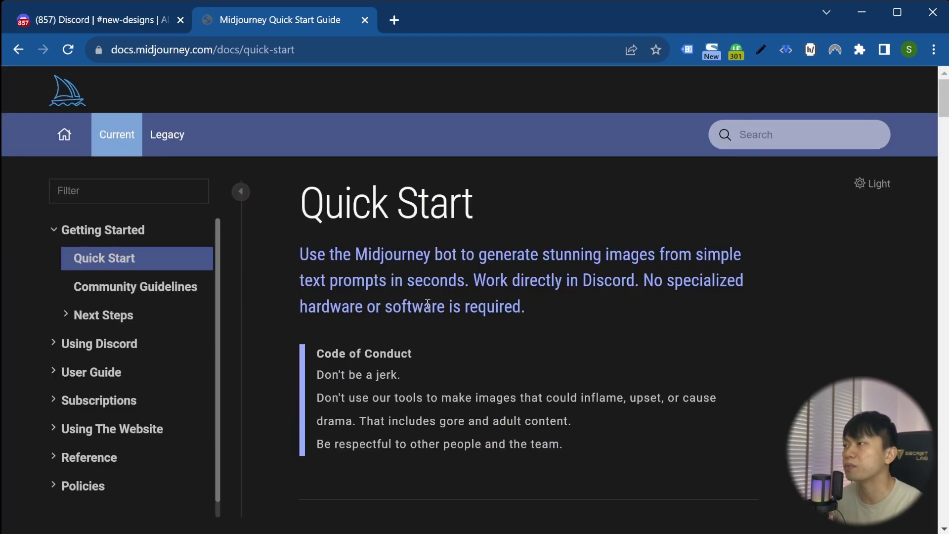
scroll(424, 440, down, 7)
scroll(423, 437, up, 7)
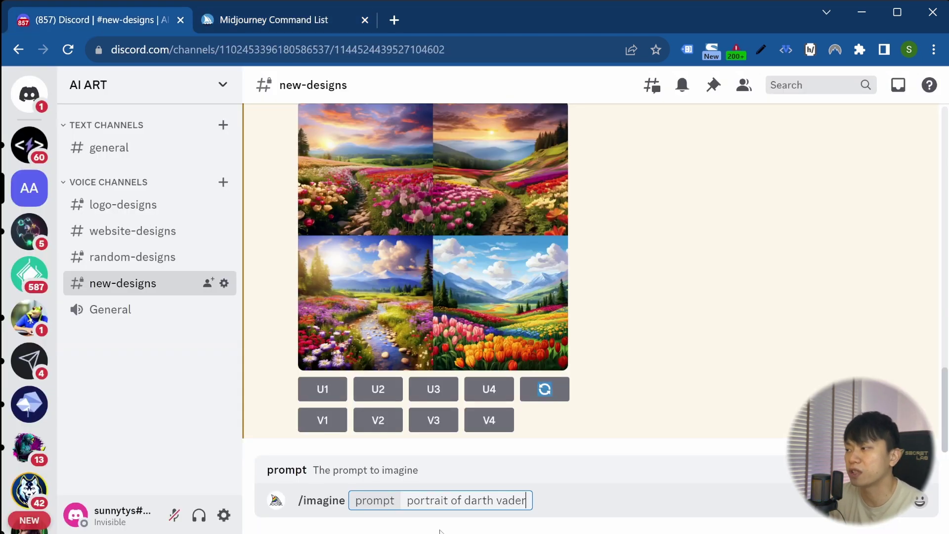
Generate an image grid in new-designs with /imagine and the prompt "portrait of darth vader", and view the grid enlarged.
key(Return)
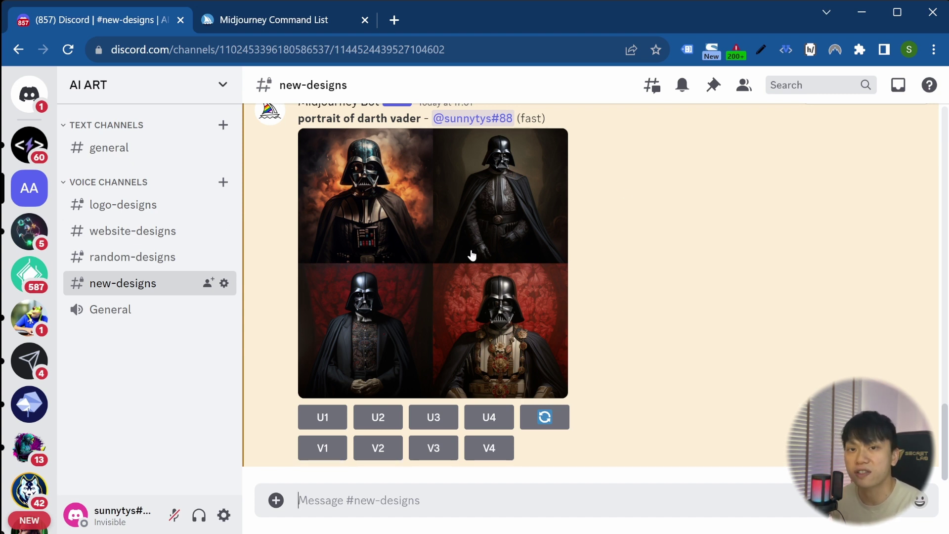
click(445, 240)
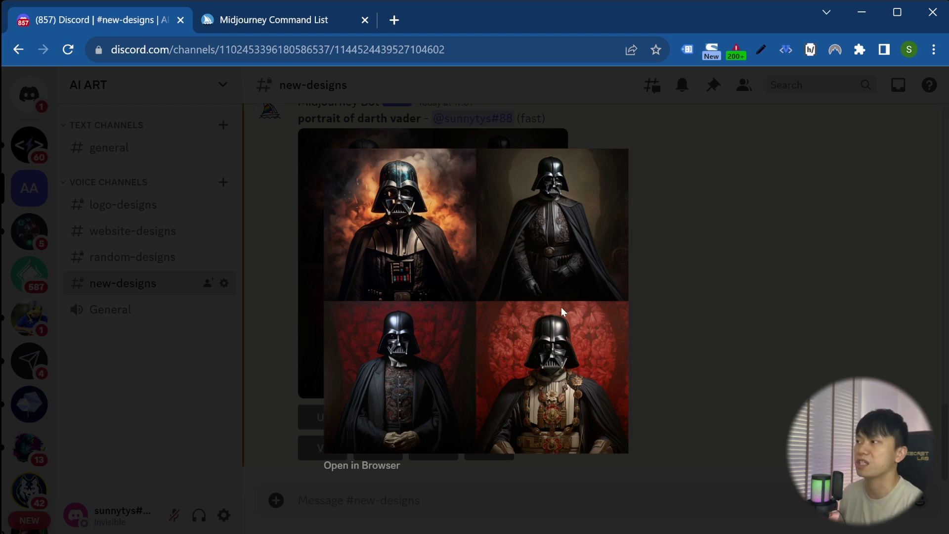
click(290, 297)
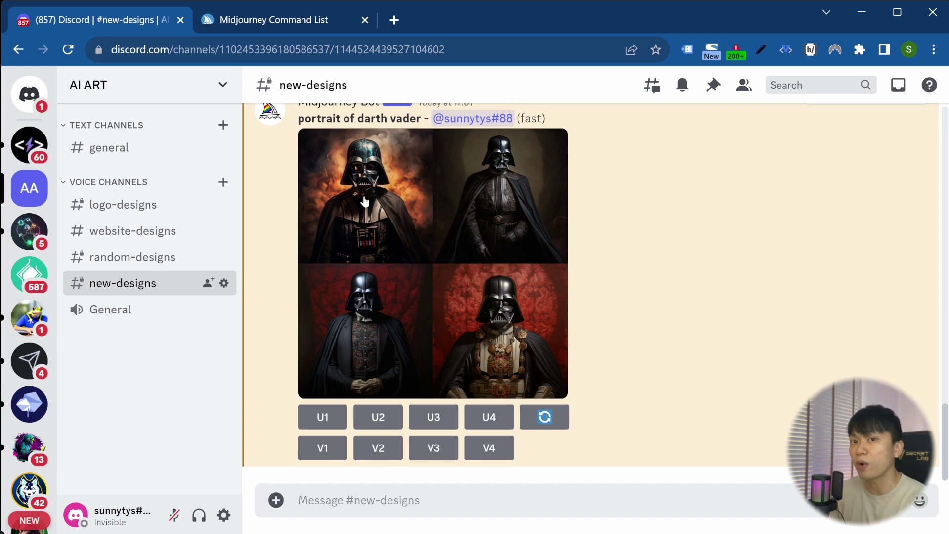
Upscale the first image of the Darth Vader grid and view the upscaled portrait enlarged.
click(317, 416)
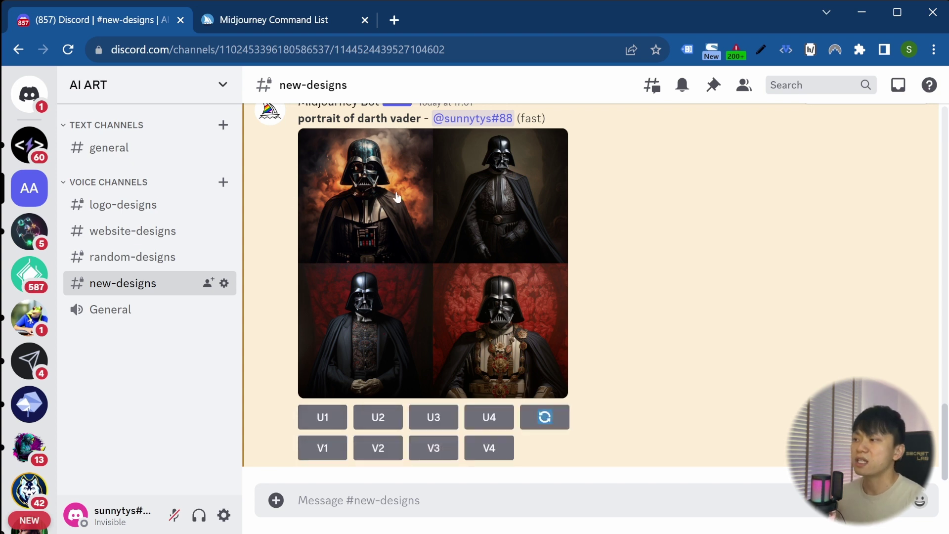
scroll(375, 204, up, 3)
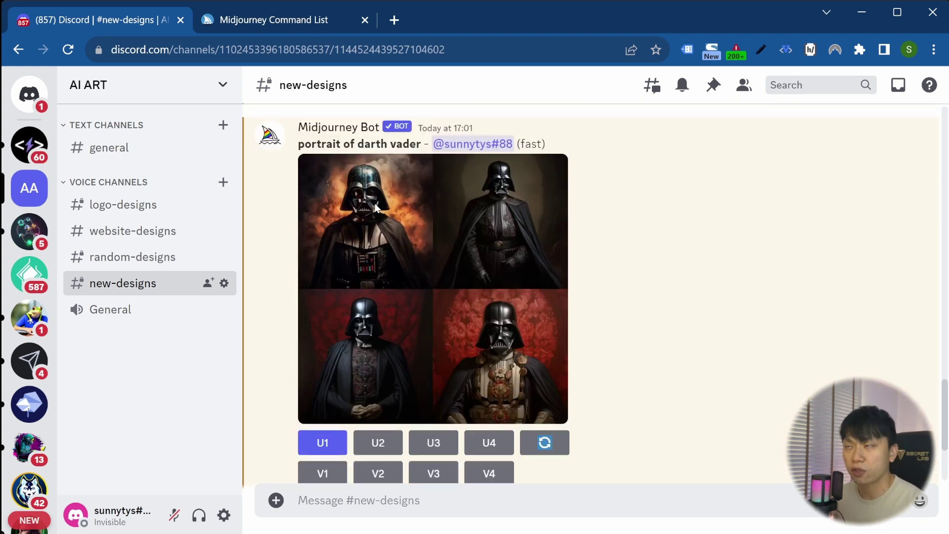
scroll(364, 203, down, 5)
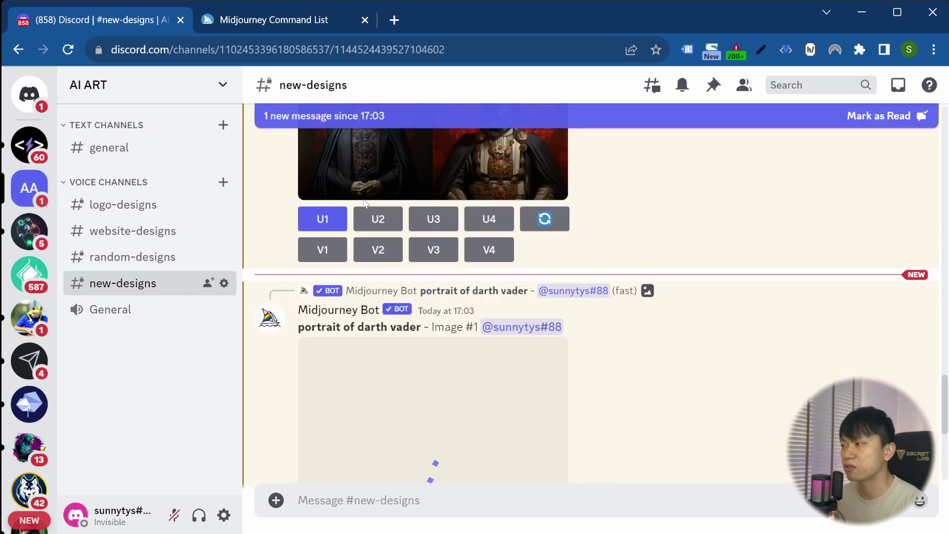
scroll(407, 255, up, 1)
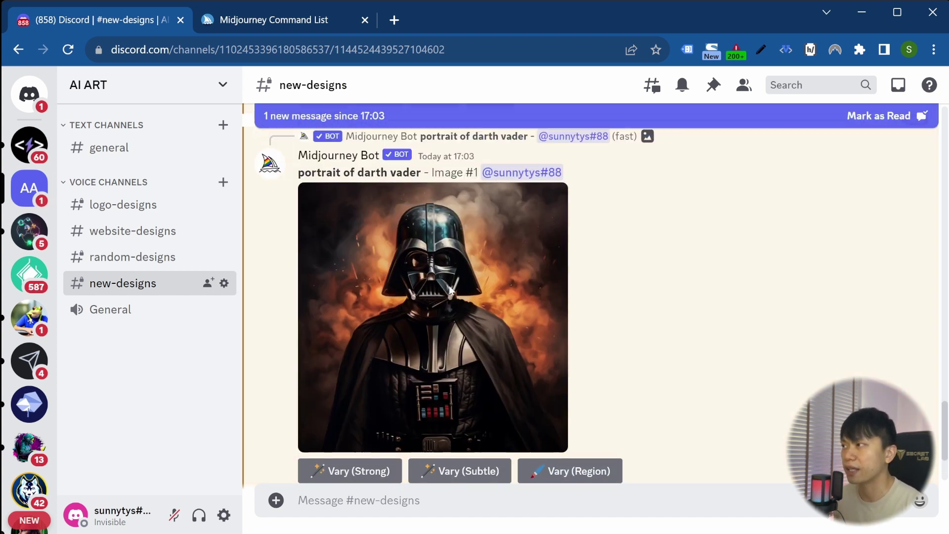
click(424, 271)
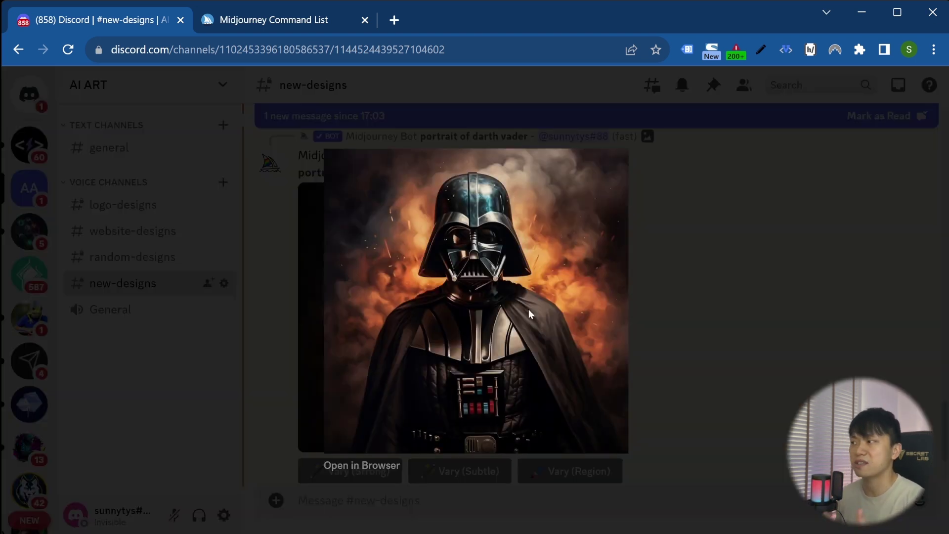
click(713, 286)
Request variations of the fourth image in the Darth Vader grid.
scroll(328, 311, up, 6)
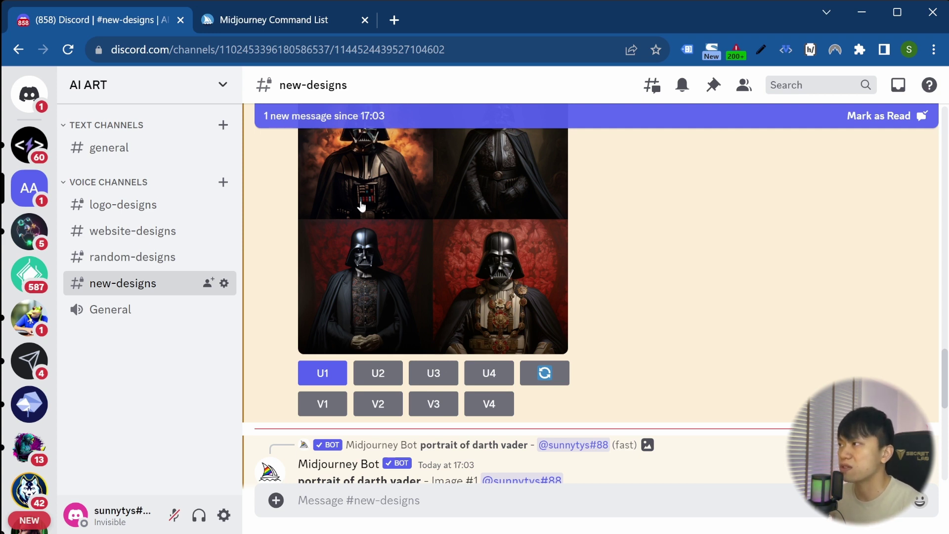
scroll(487, 299, up, 2)
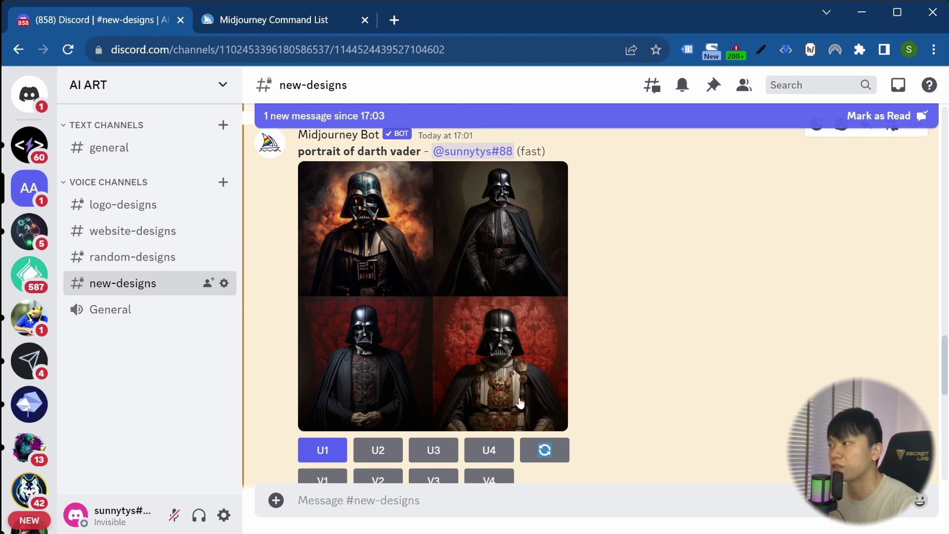
scroll(520, 402, down, 2)
click(501, 412)
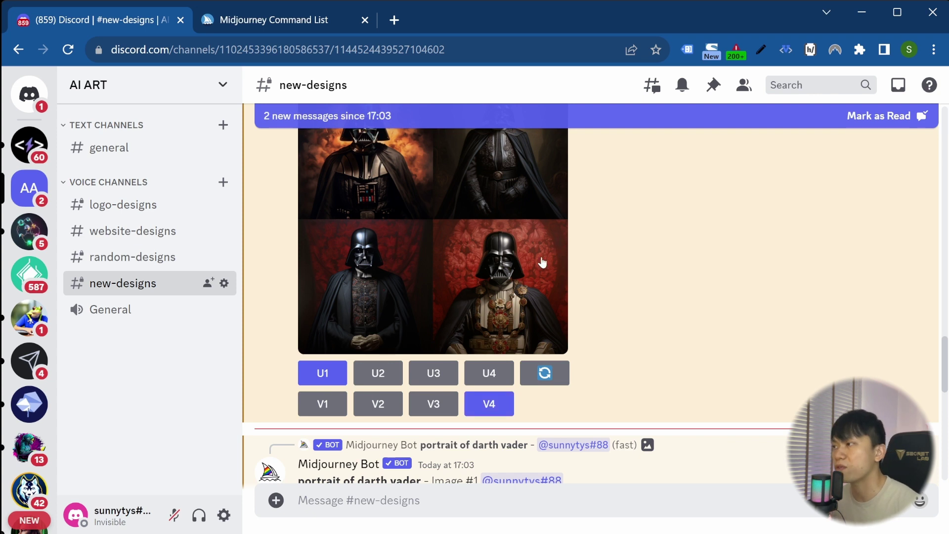
scroll(514, 286, down, 8)
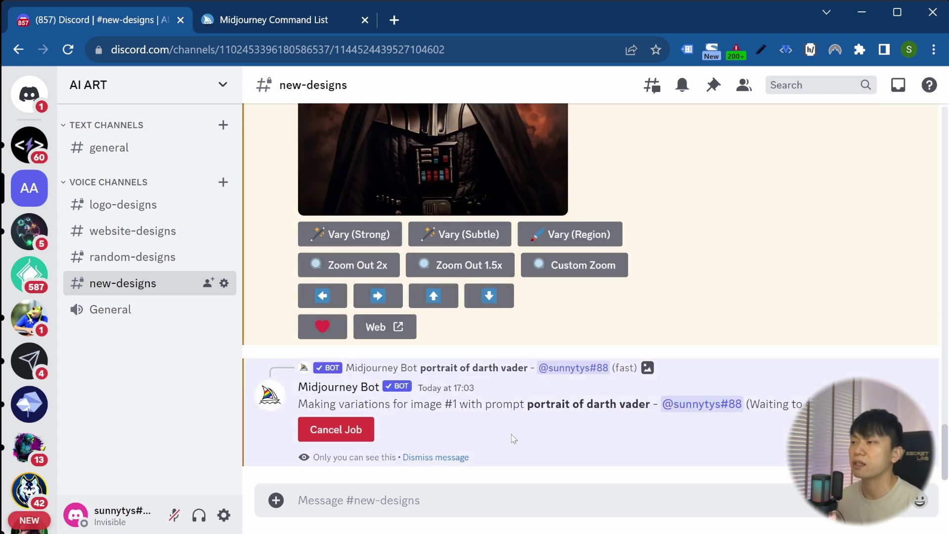
scroll(467, 402, up, 10)
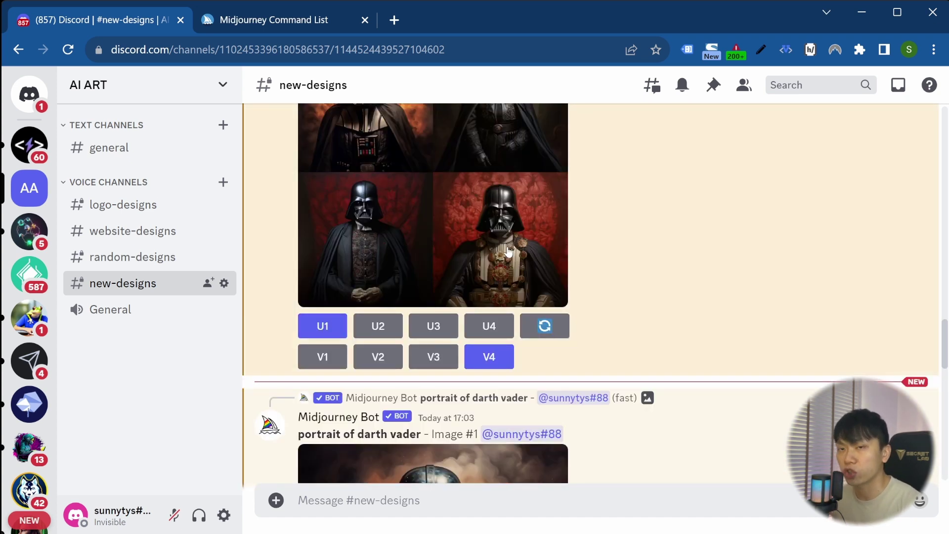
scroll(509, 252, down, 10)
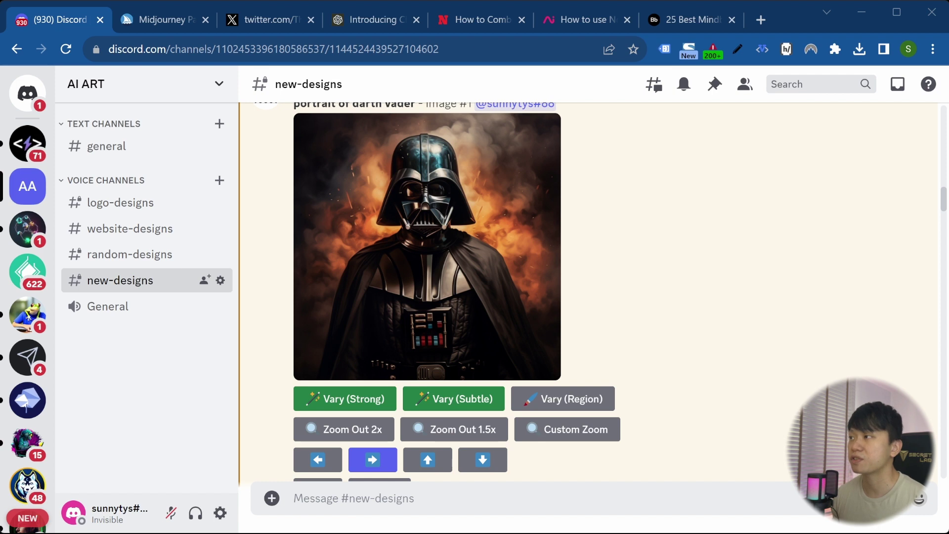
Review the variation and zoom options of the upscaled Darth Vader portrait, and open its page on the Midjourney website.
scroll(408, 232, up, 1)
scroll(409, 232, down, 1)
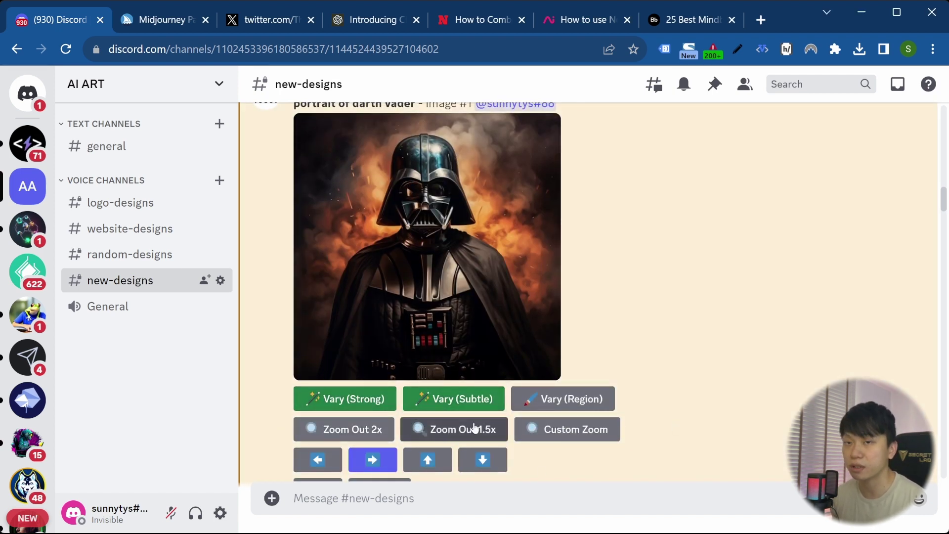
scroll(470, 429, down, 2)
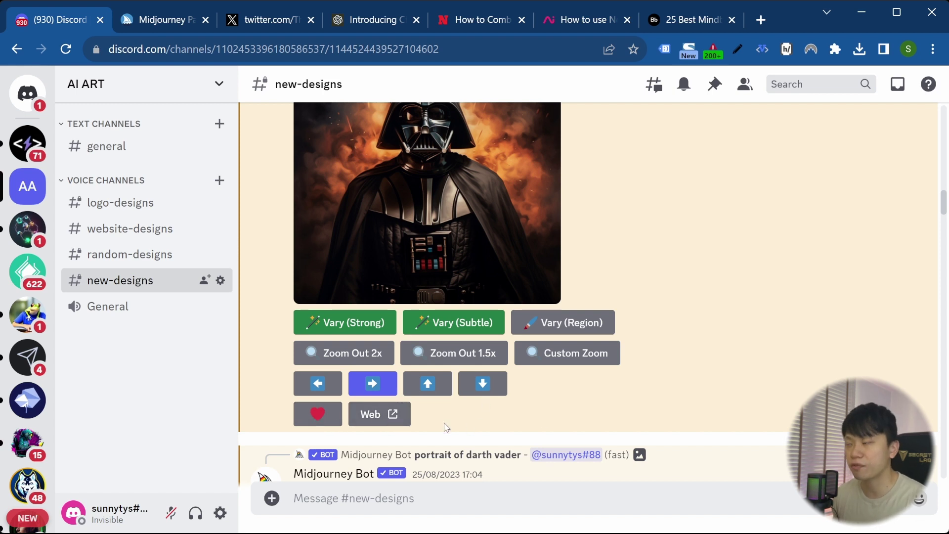
click(380, 415)
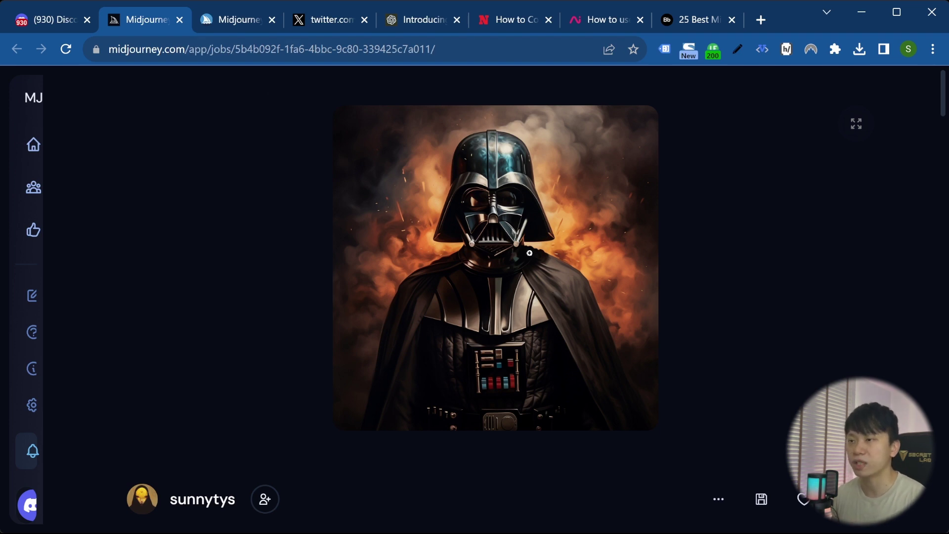
Examine the portrait's web page: the job ID in its address, the image info and the related images.
scroll(518, 271, down, 2)
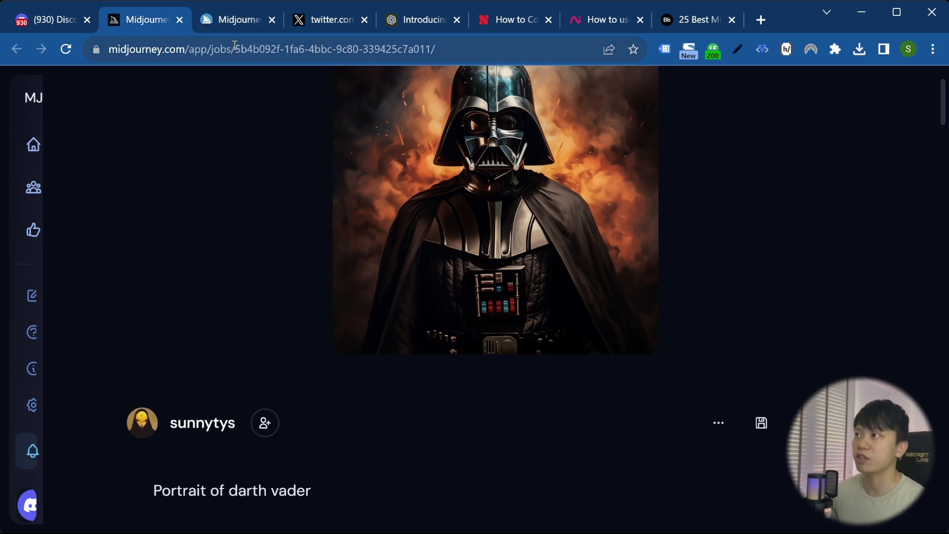
drag(427, 48, 266, 49)
scroll(382, 356, down, 3)
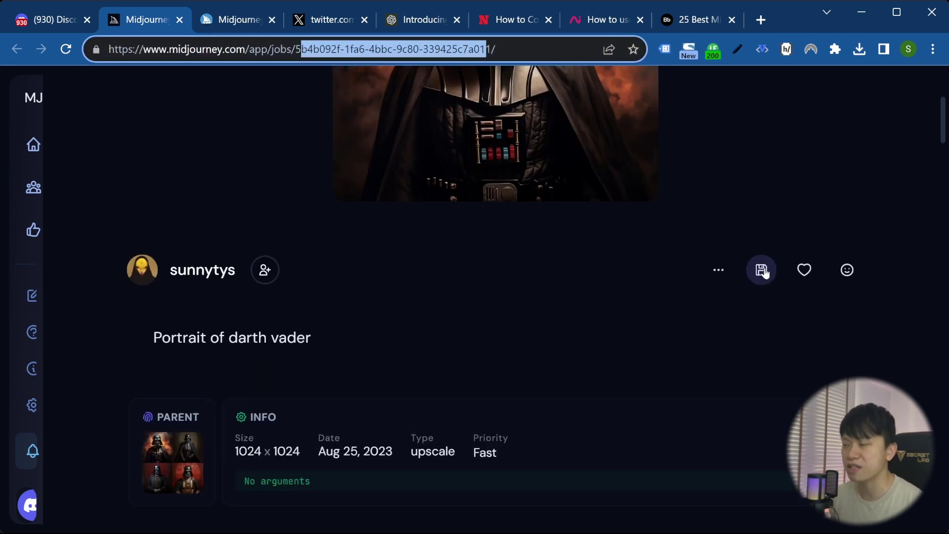
scroll(385, 362, down, 8)
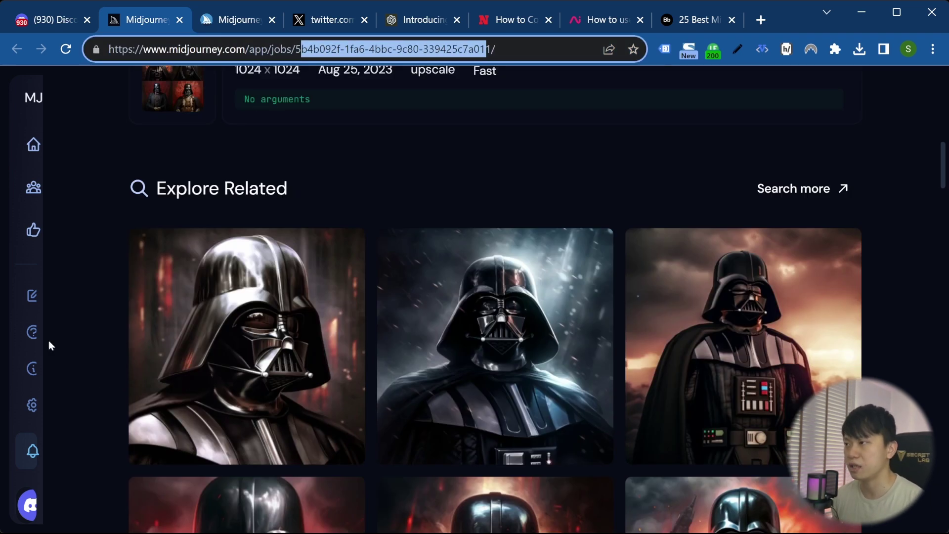
Browse the related Darth Vader images and download the original portrait from its web page.
scroll(603, 504, down, 6)
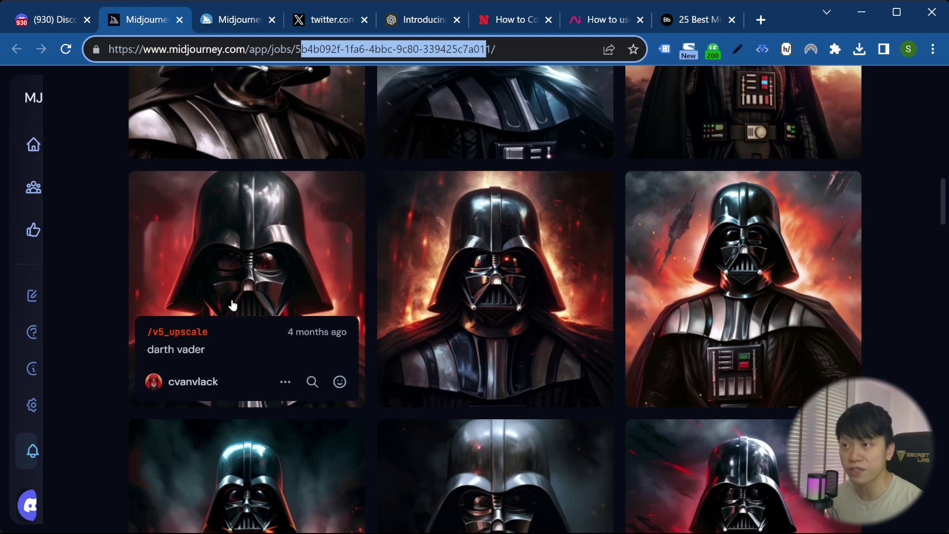
scroll(493, 291, up, 6)
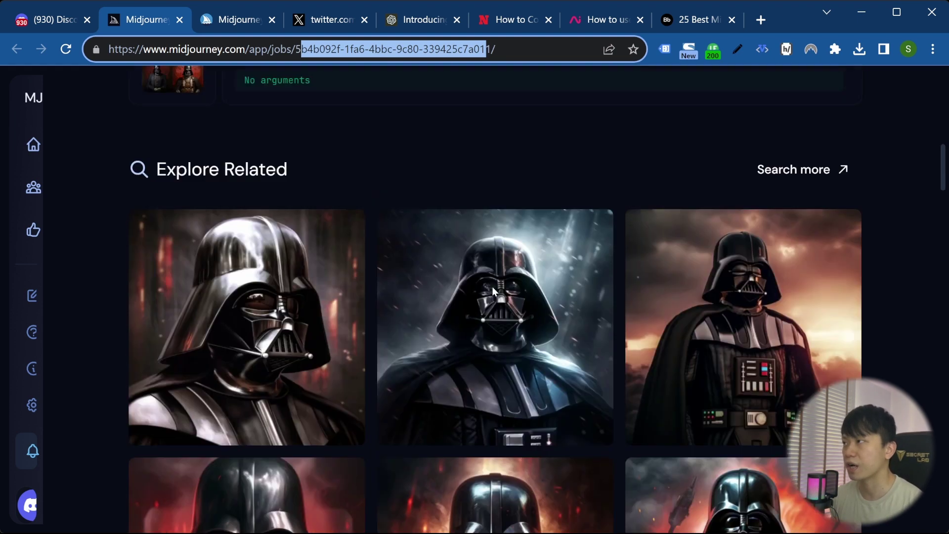
click(493, 289)
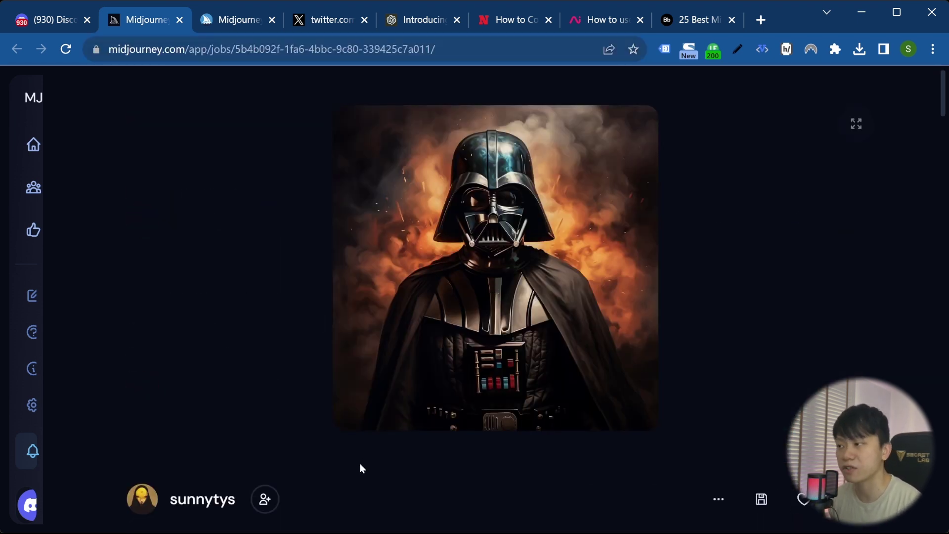
scroll(360, 464, down, 2)
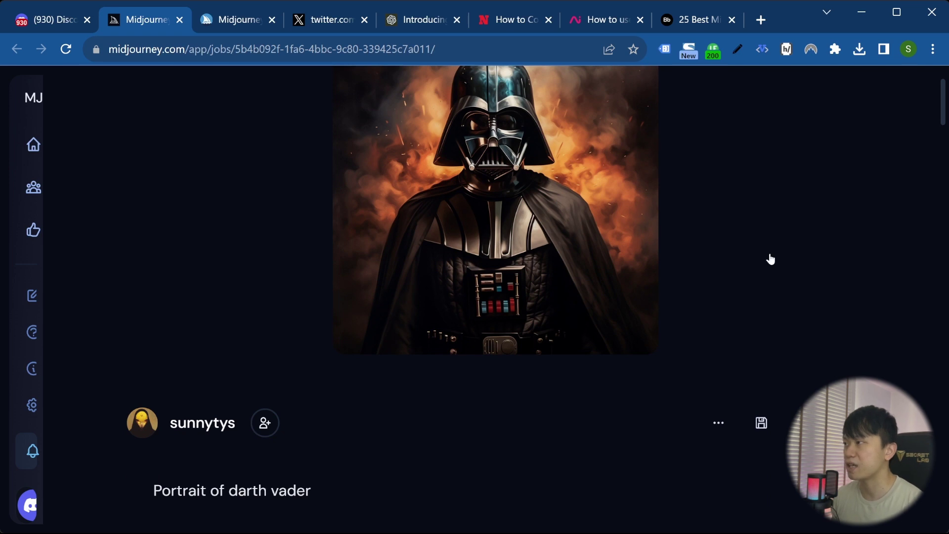
click(761, 423)
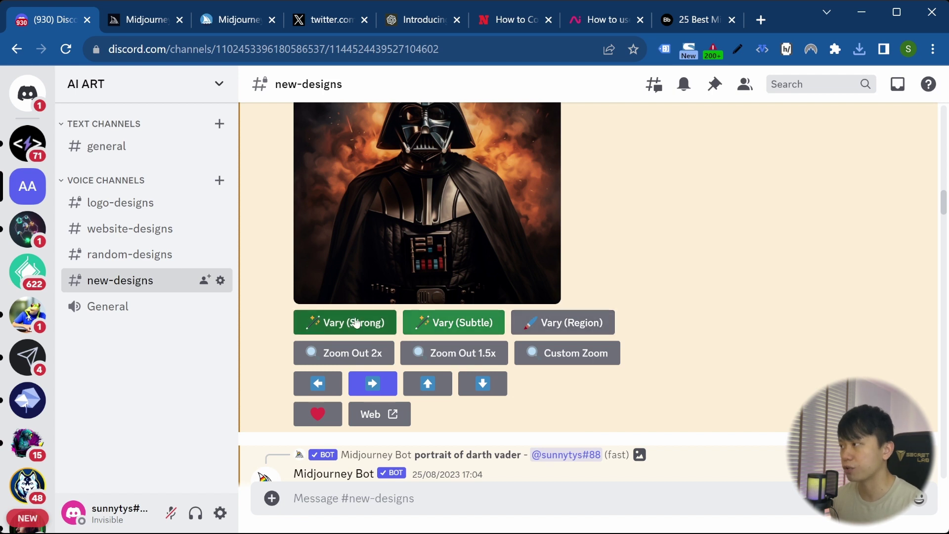
Back in Discord, check the remix prompt for a strong variation of the upscaled portrait and leave it unsubmitted.
scroll(660, 455, up, 2)
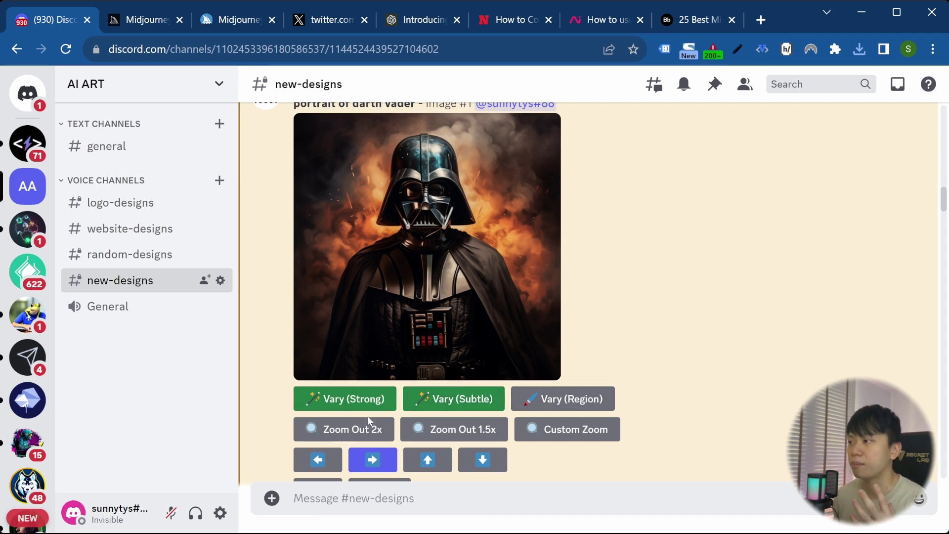
click(361, 400)
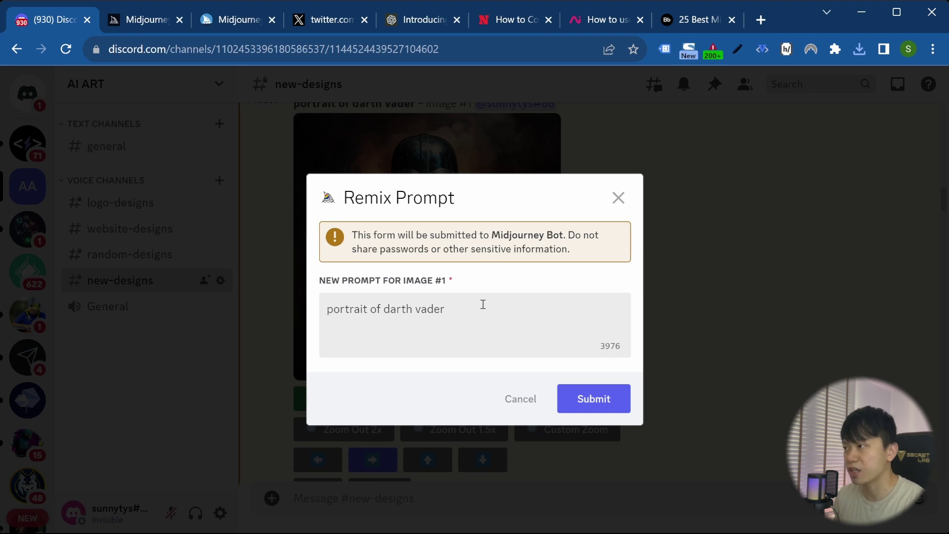
click(618, 198)
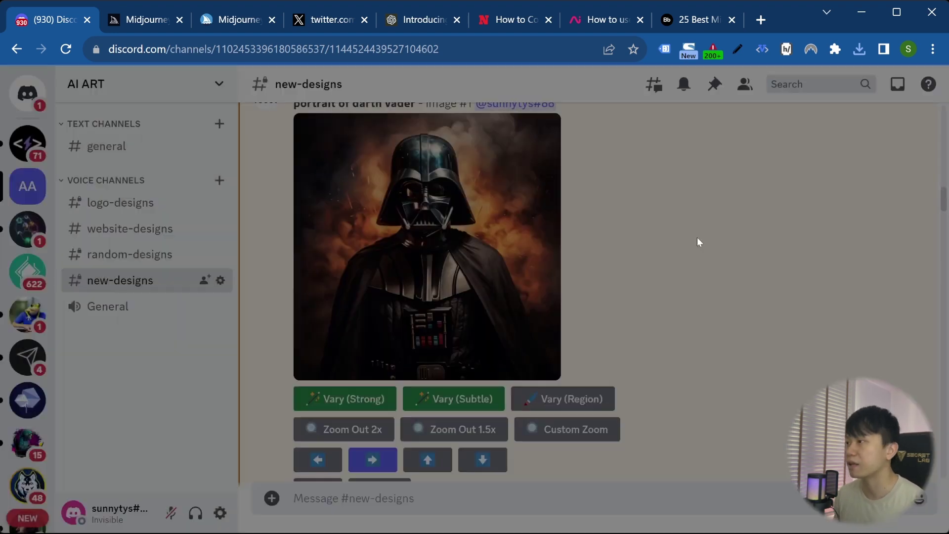
click(362, 405)
click(572, 402)
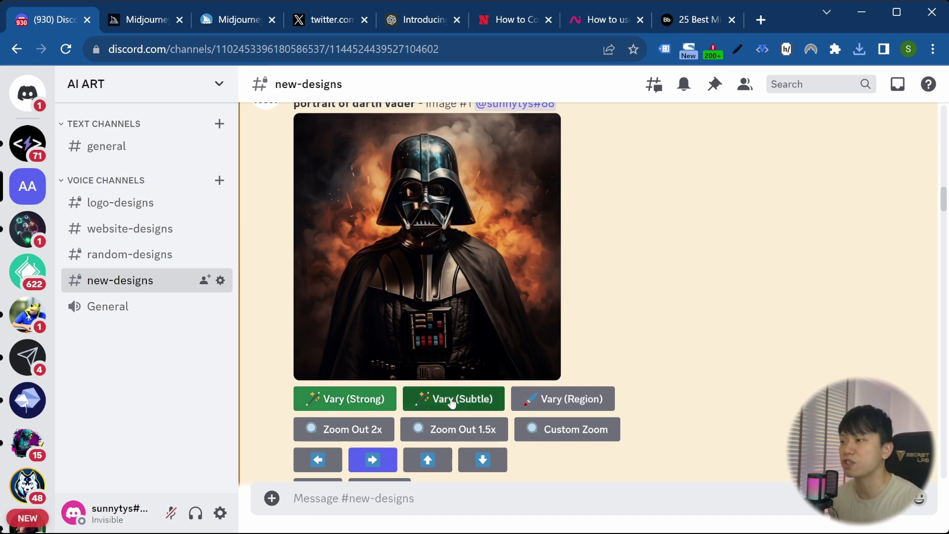
Vary only the helmet region of the portrait, using the prompt "portrait of darth vader with a white helmet".
click(556, 398)
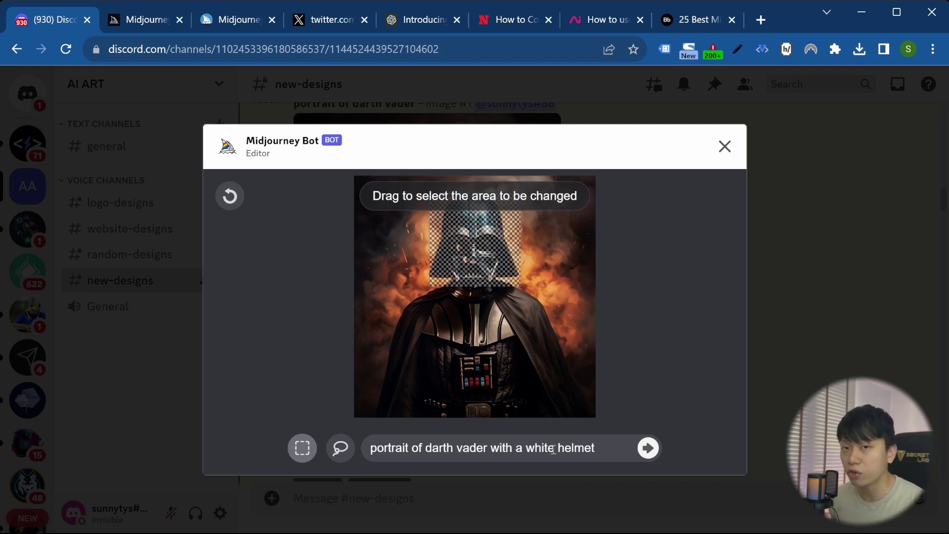
drag(615, 448, 372, 455)
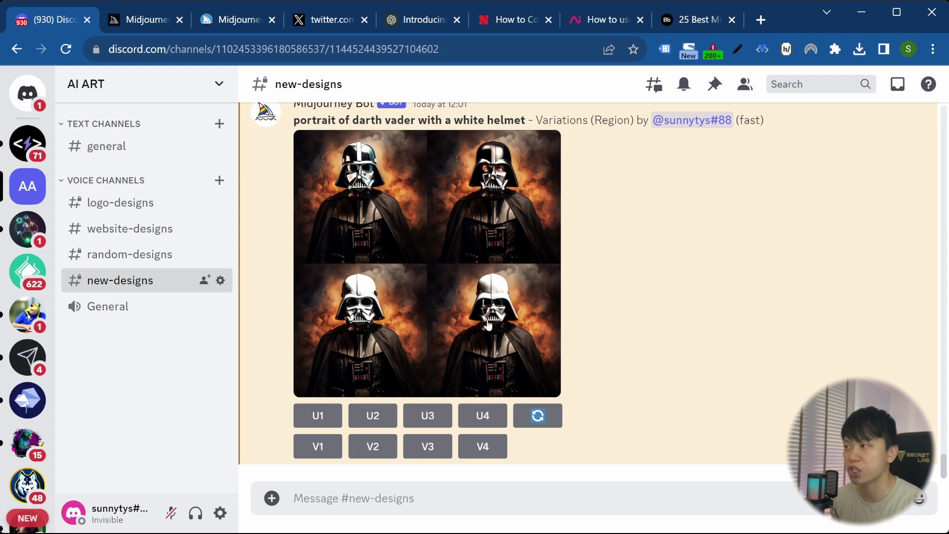
Review the original portrait's zoom out options and the custom zoom prompt with its aspect ratio and zoom parameters, without submitting it.
scroll(673, 298, up, 10)
scroll(673, 298, up, 4)
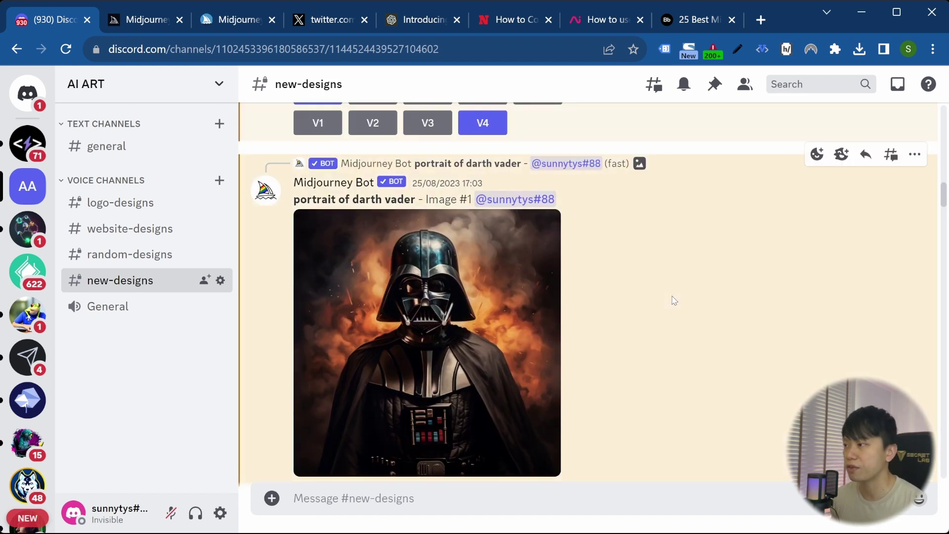
scroll(674, 300, down, 2)
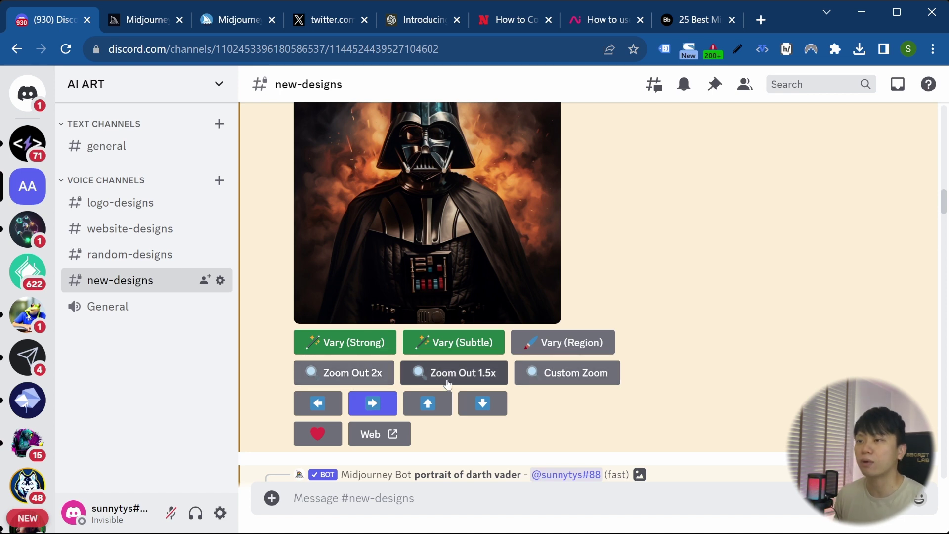
scroll(467, 257, up, 2)
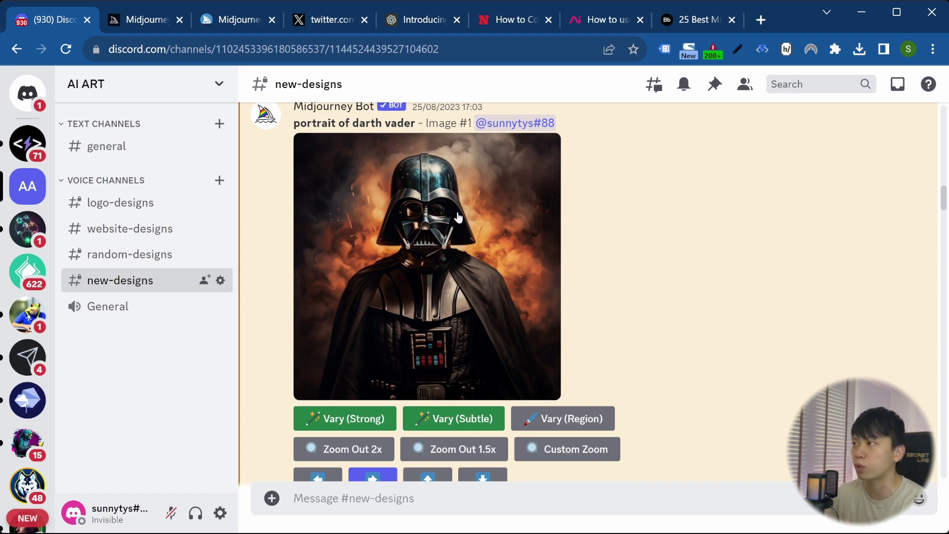
scroll(458, 217, down, 2)
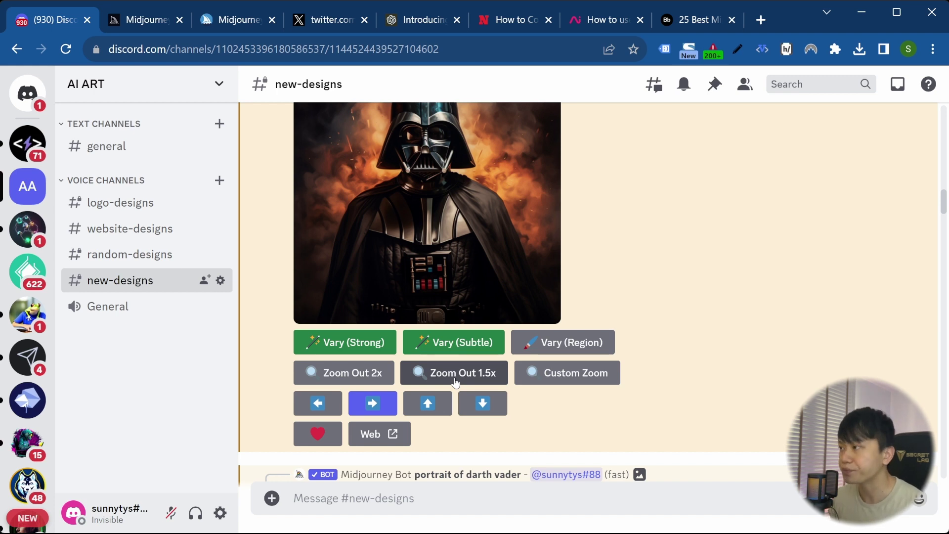
click(592, 382)
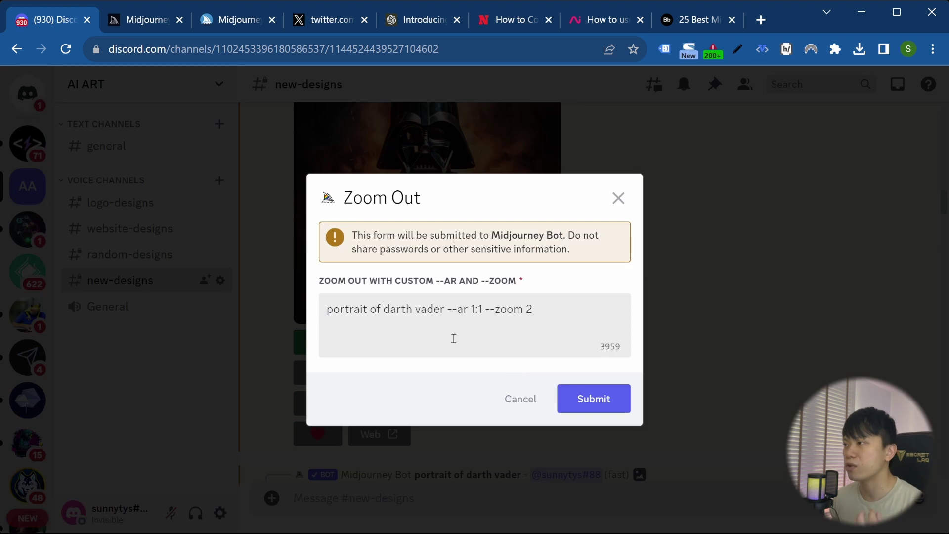
click(444, 308)
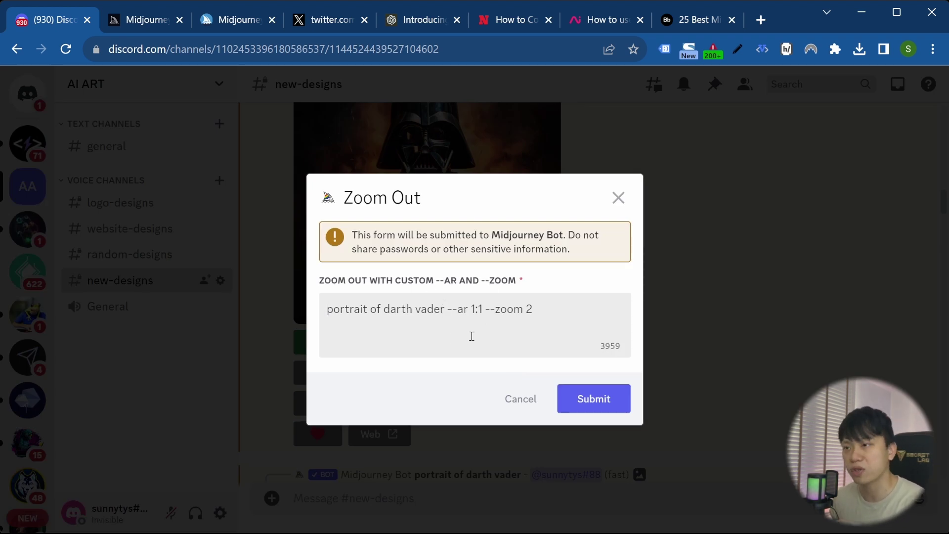
click(520, 401)
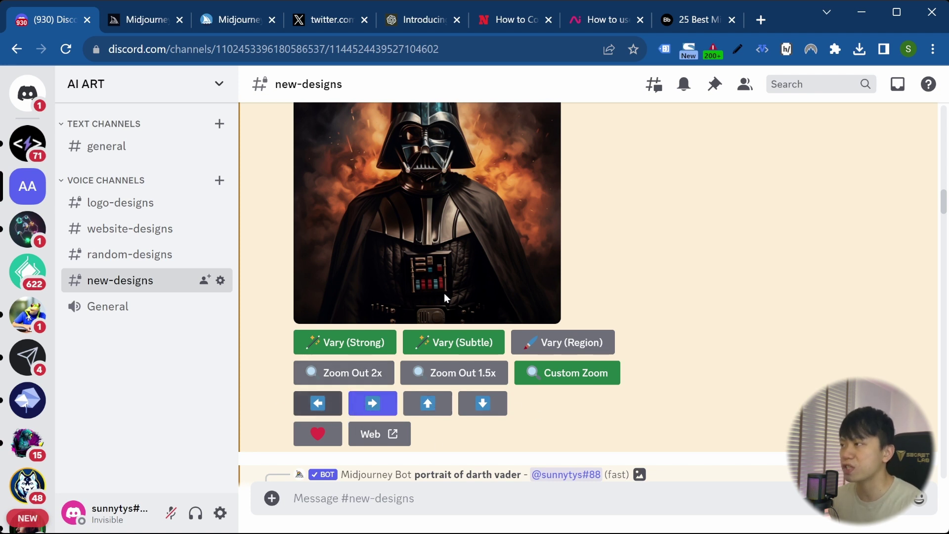
Extend the upscaled Darth Vader portrait upward by submitting Pan Up with the prompt "portrait of darth vader".
scroll(502, 321, up, 5)
scroll(502, 322, down, 3)
scroll(502, 324, down, 2)
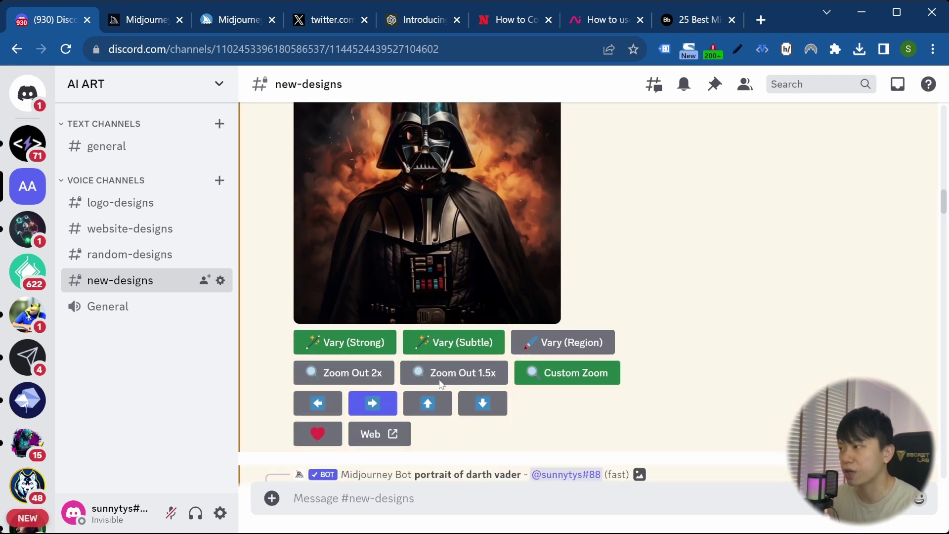
click(430, 400)
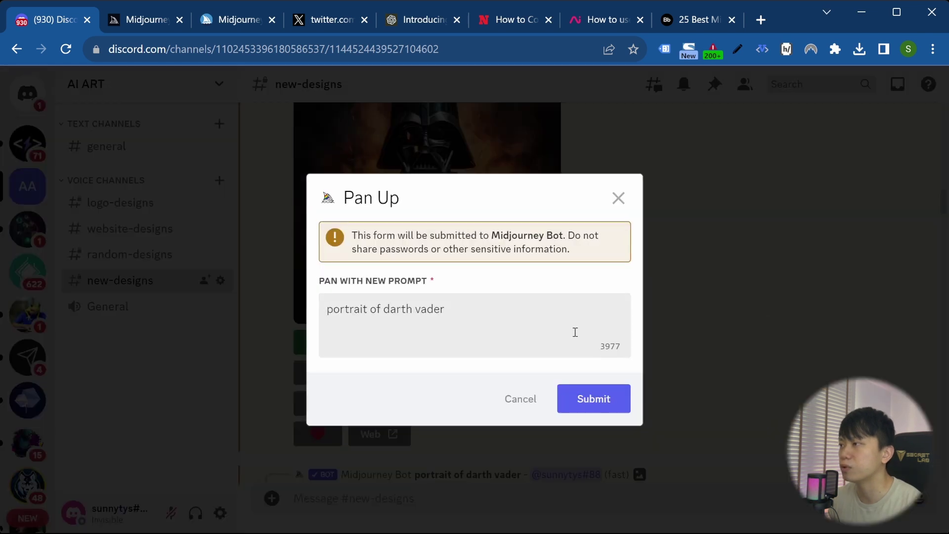
click(599, 408)
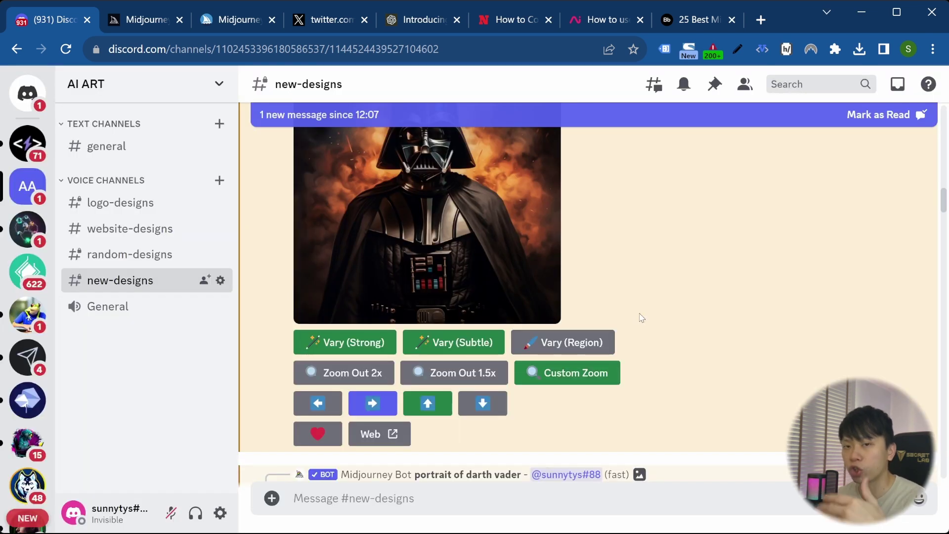
Extend the same portrait to its left by submitting Pan Left with the prompt "portrait of darth vader".
scroll(641, 318, up, 5)
scroll(641, 317, down, 5)
click(319, 403)
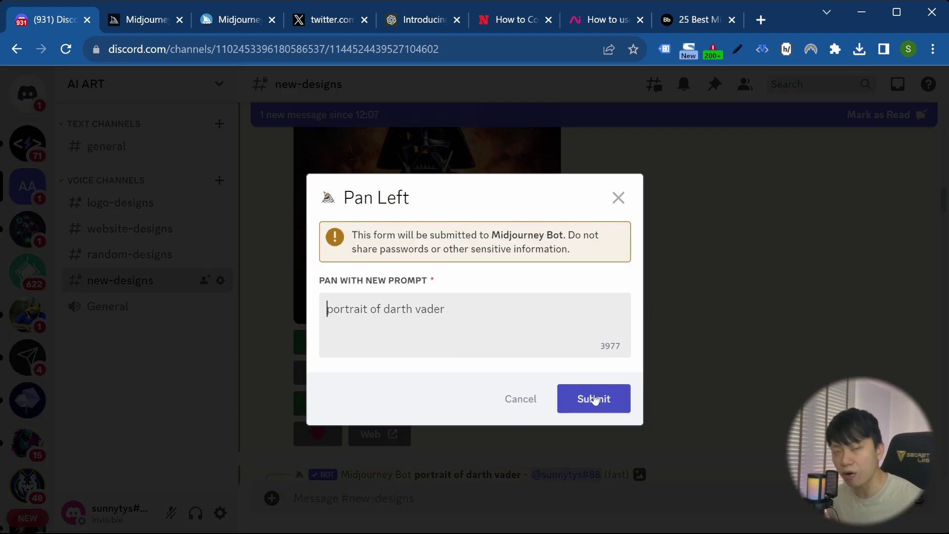
click(594, 399)
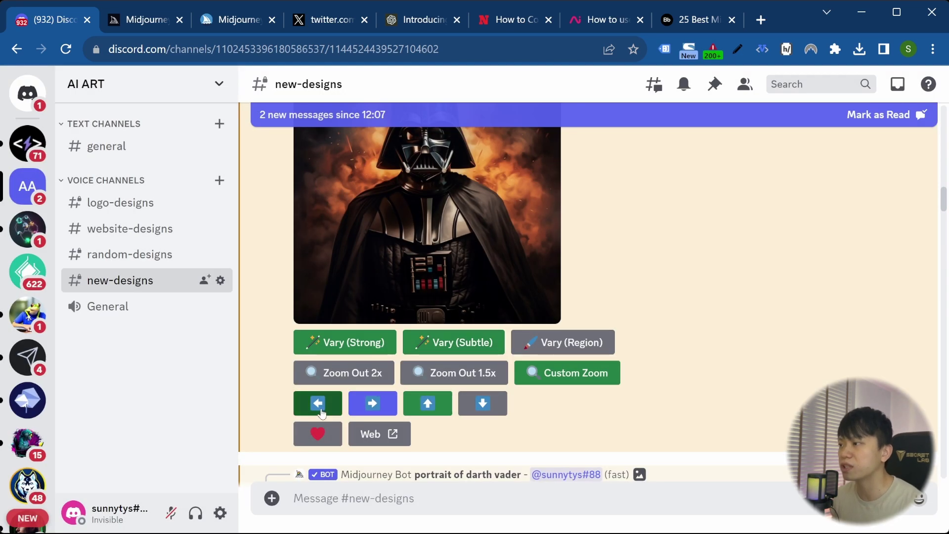
Check the editable prompt of another Pan Left request and cancel it.
click(320, 410)
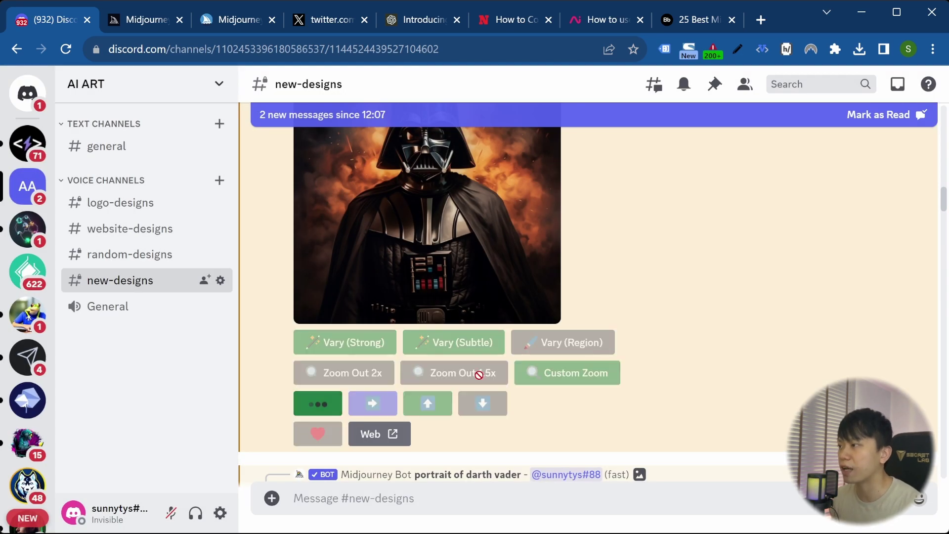
click(465, 311)
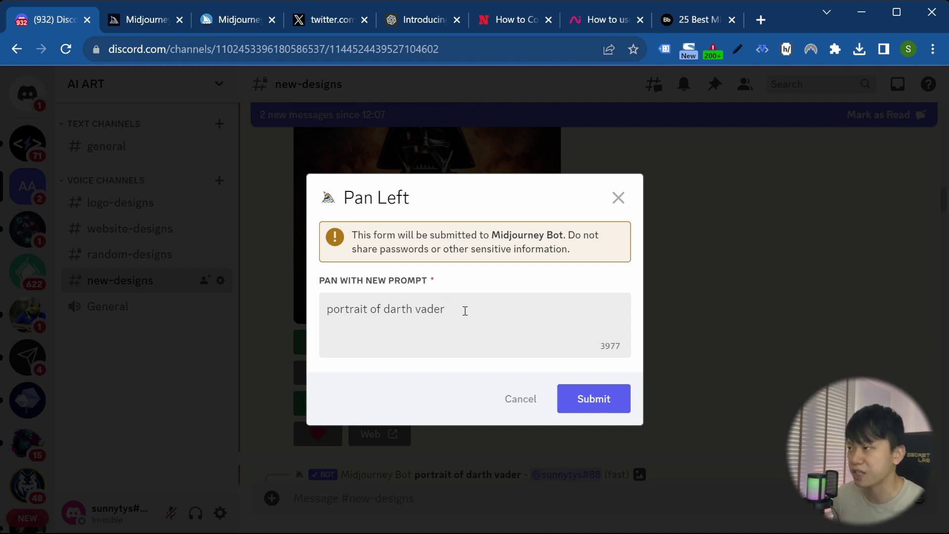
click(522, 401)
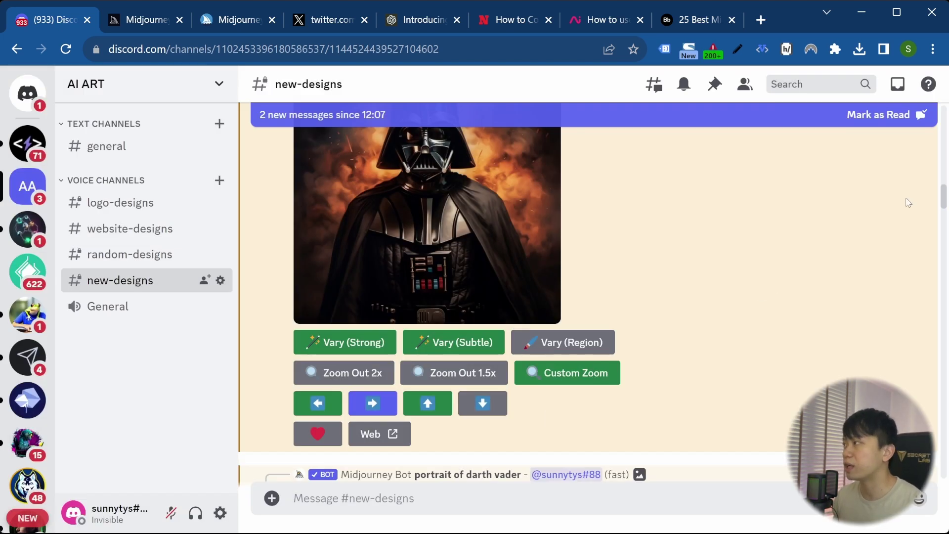
View the Pan Up and Pan Left result grids enlarged.
scroll(944, 217, down, 5)
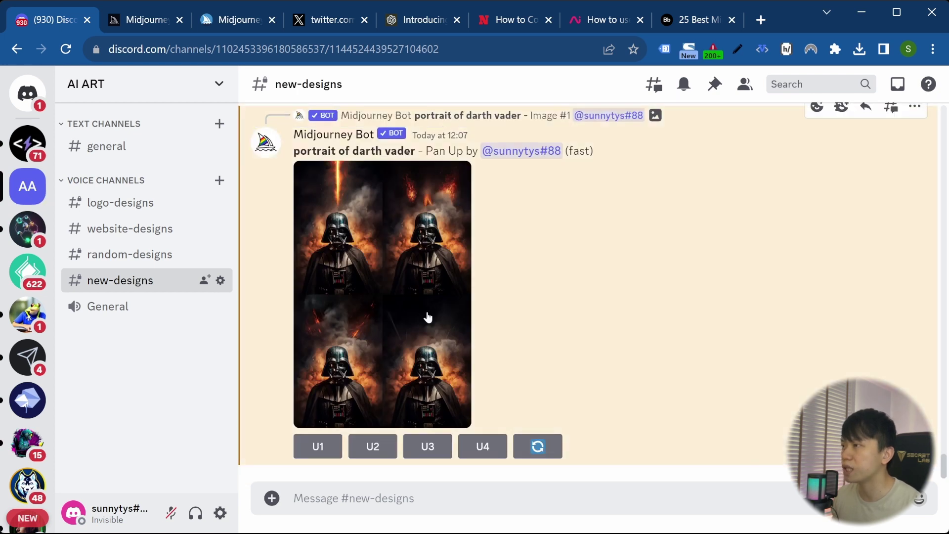
click(354, 209)
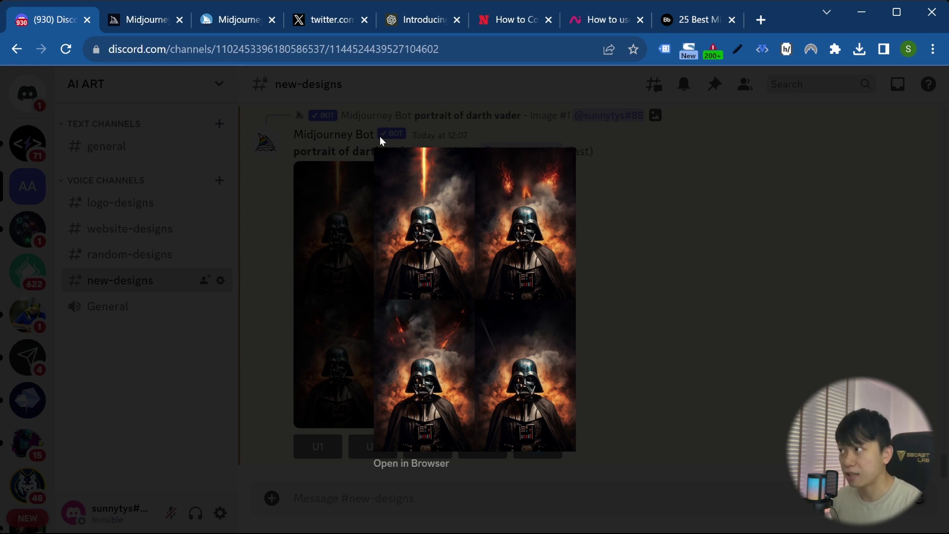
click(638, 314)
click(347, 225)
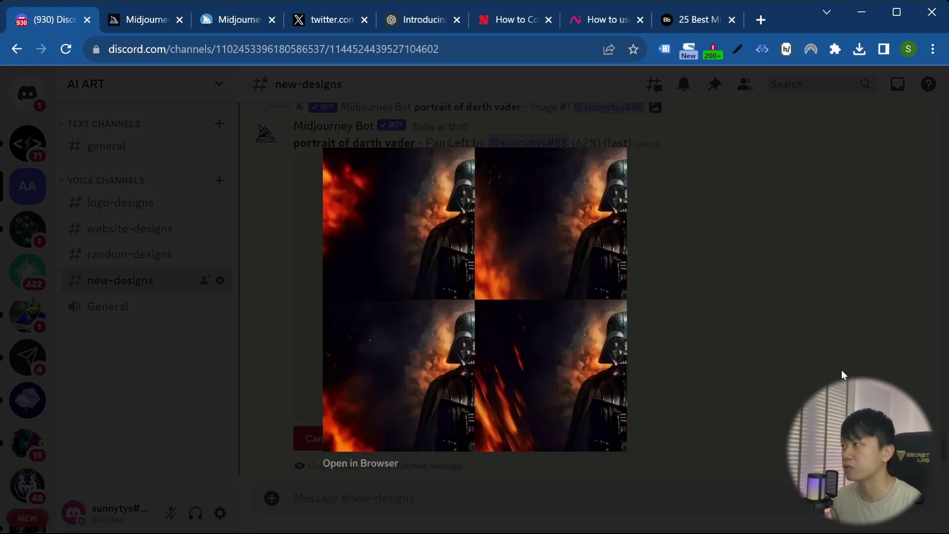
click(652, 400)
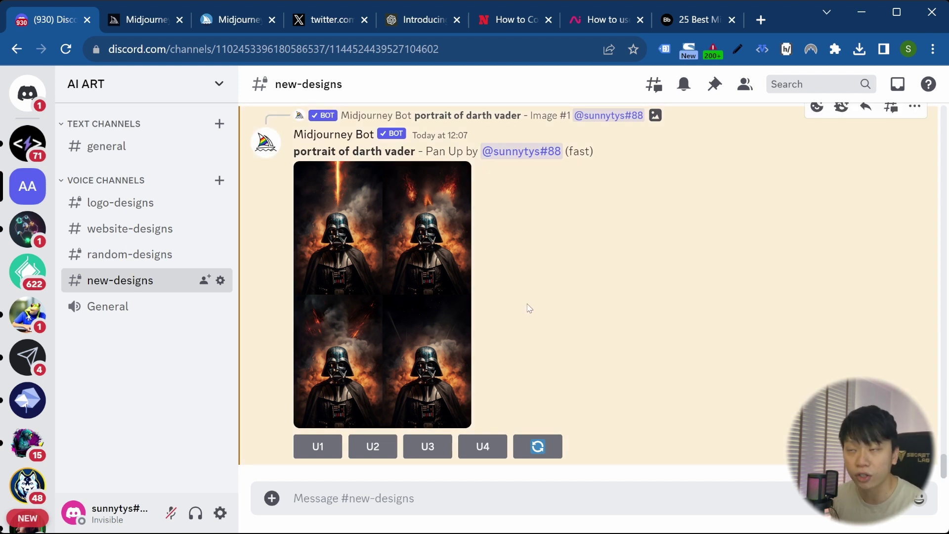
scroll(629, 237, up, 10)
scroll(629, 237, down, 2)
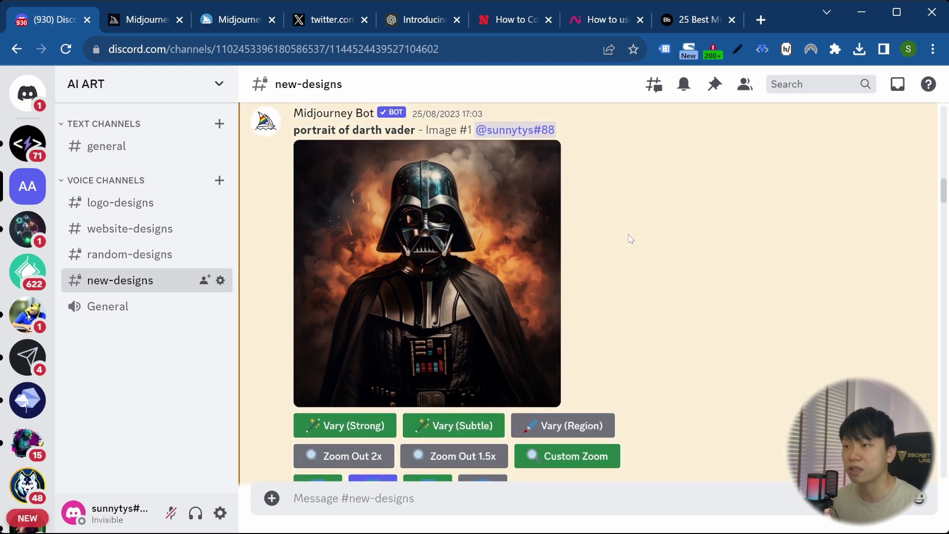
scroll(630, 238, down, 2)
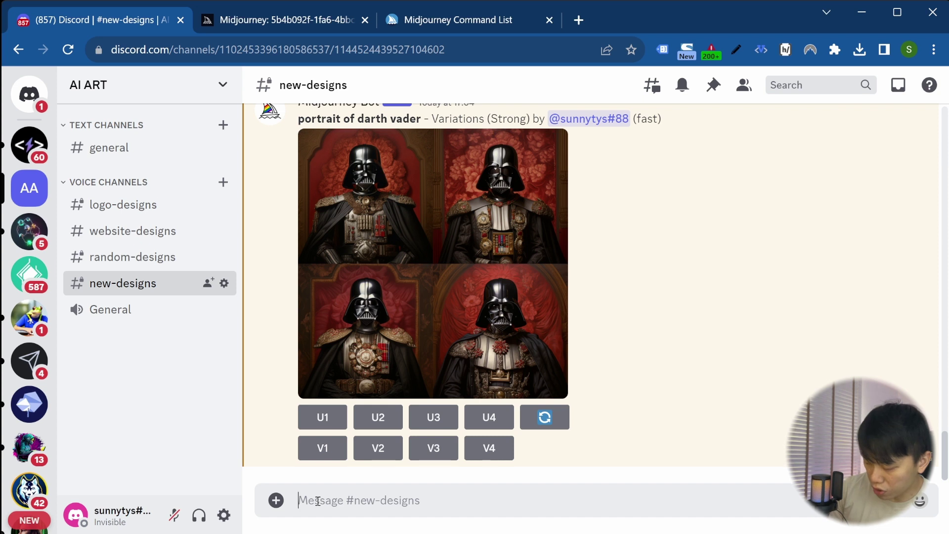
Run the /describe command on the downloaded Darth Vader portrait to get prompt suggestions.
text(/descri)
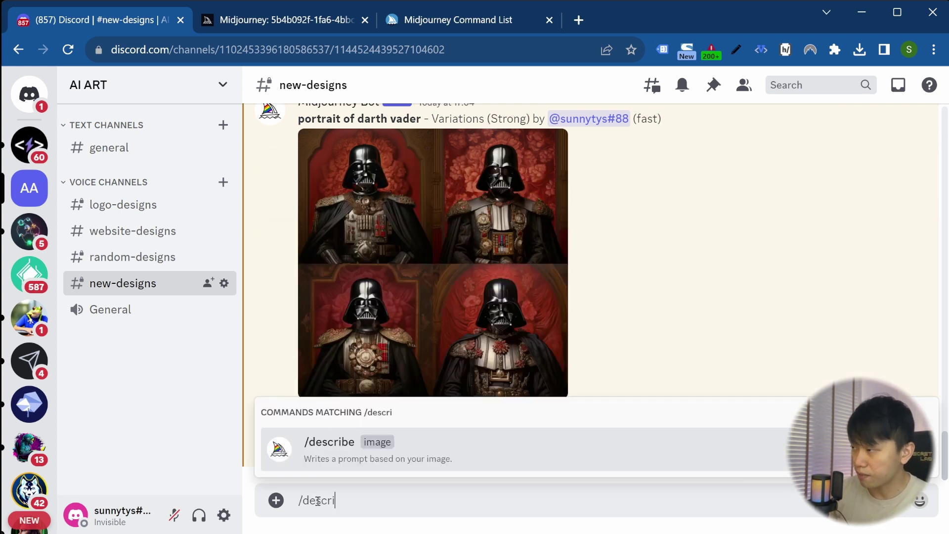
click(379, 446)
click(350, 424)
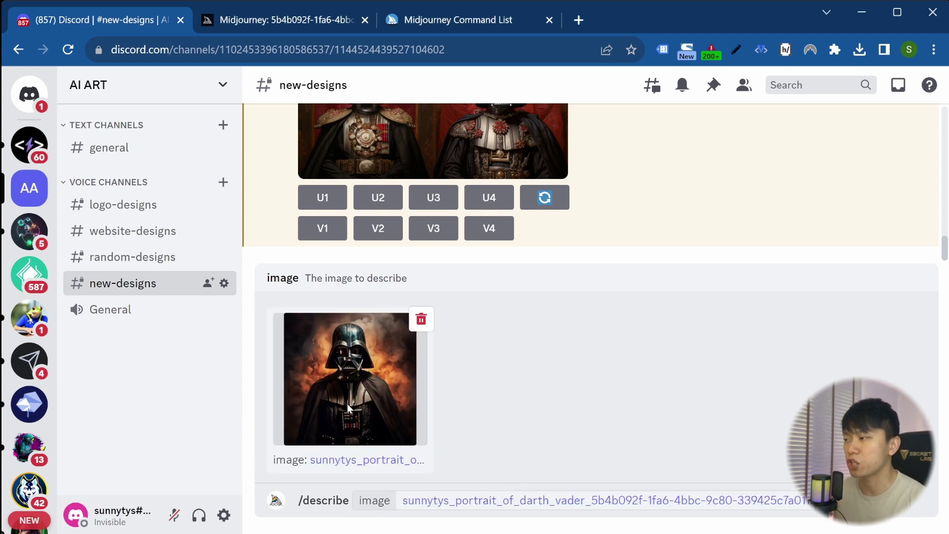
key(Return)
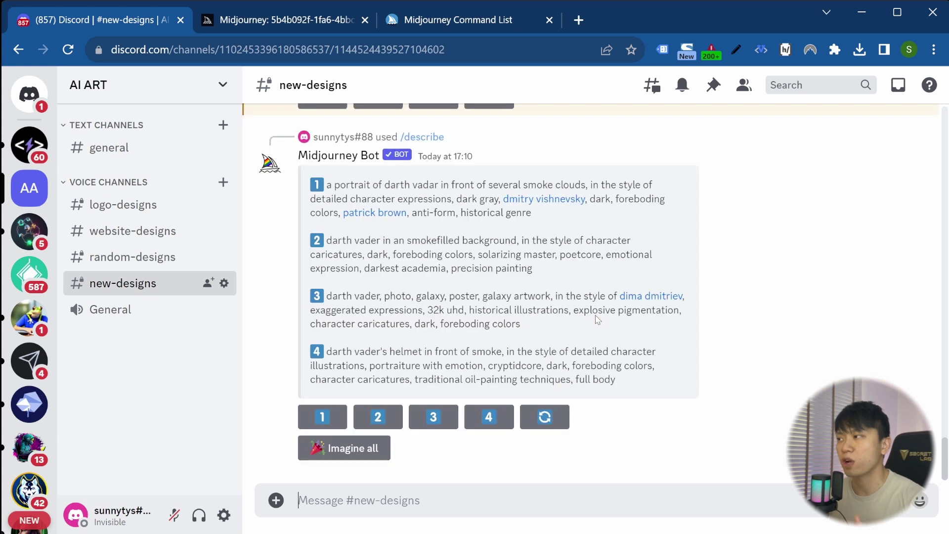
Copy the first suggested prompt from the /describe result and submit it with /imagine to generate new images.
scroll(347, 158, up, 5)
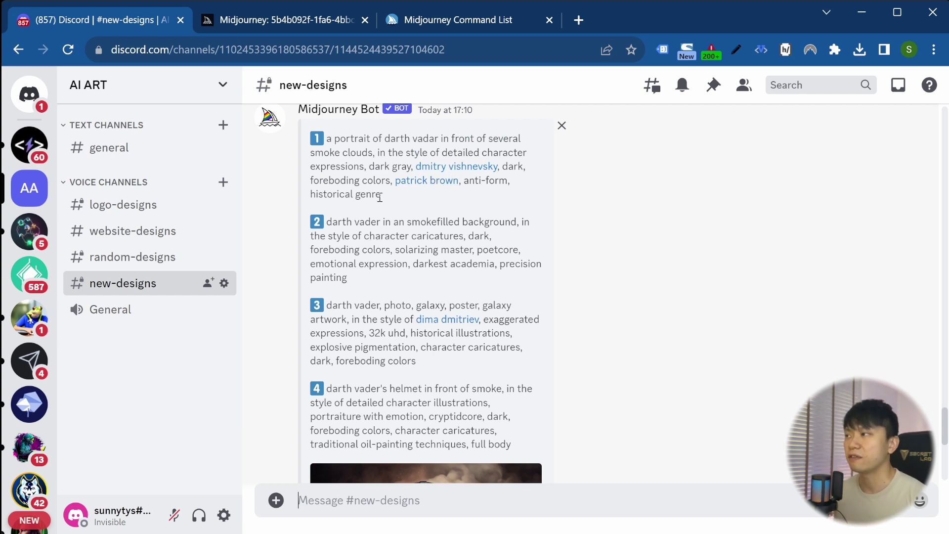
triple_click(353, 195)
key(ctrl+c)
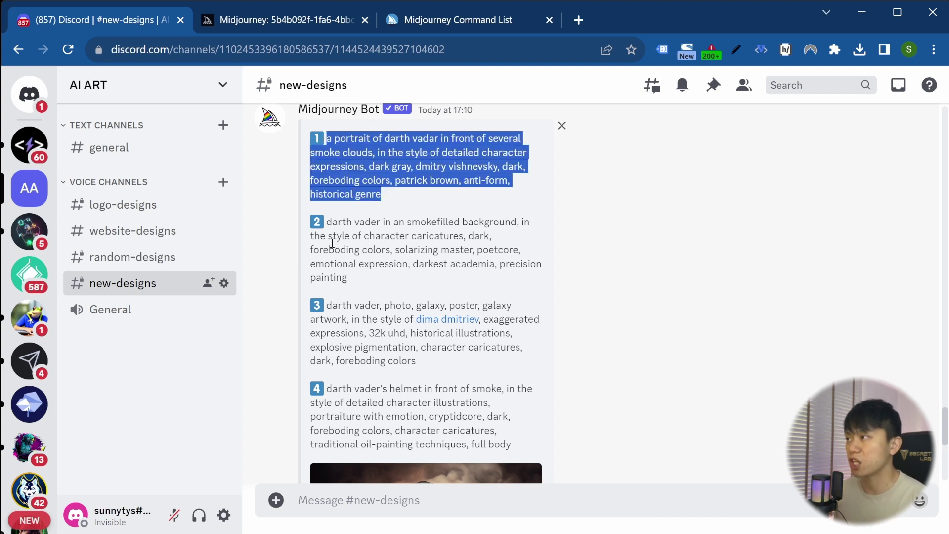
click(349, 505)
text(/)
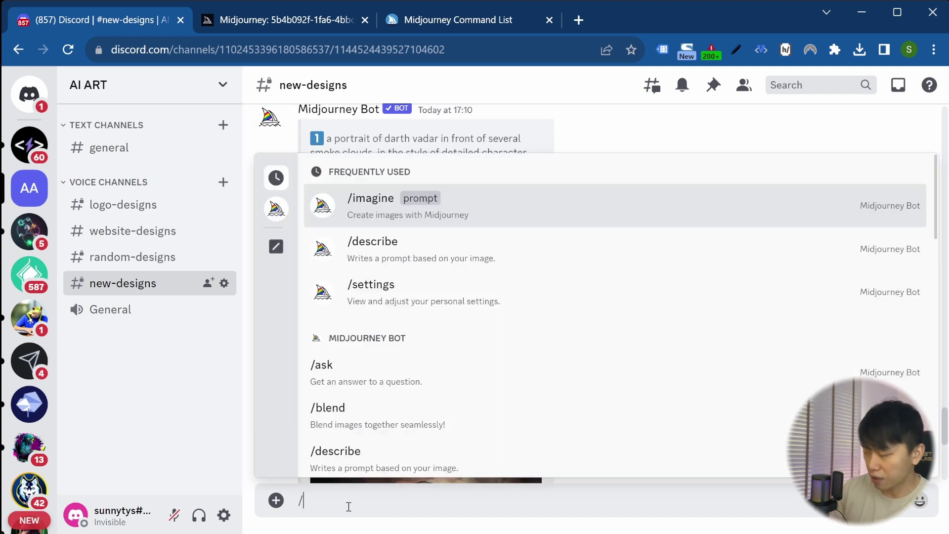
text(imagine)
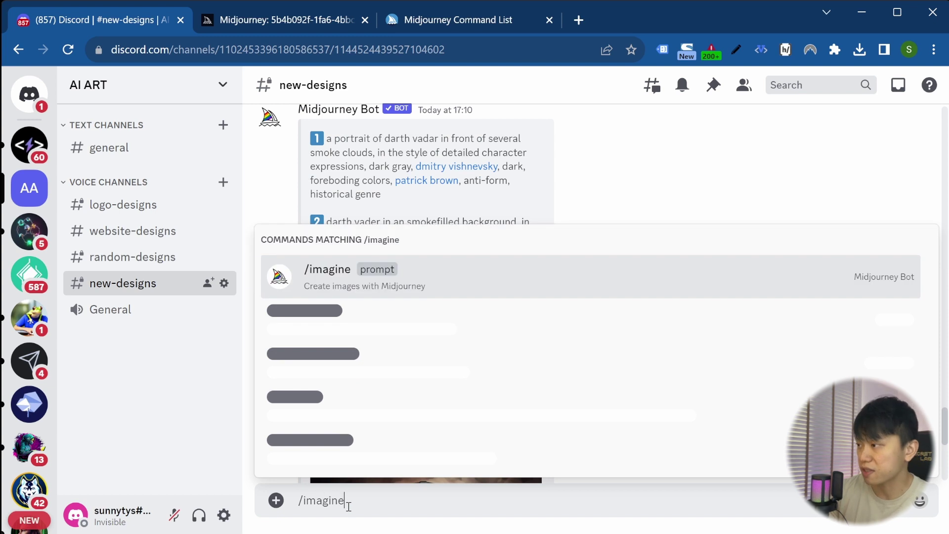
key(Tab)
key(ctrl+v)
key(Return)
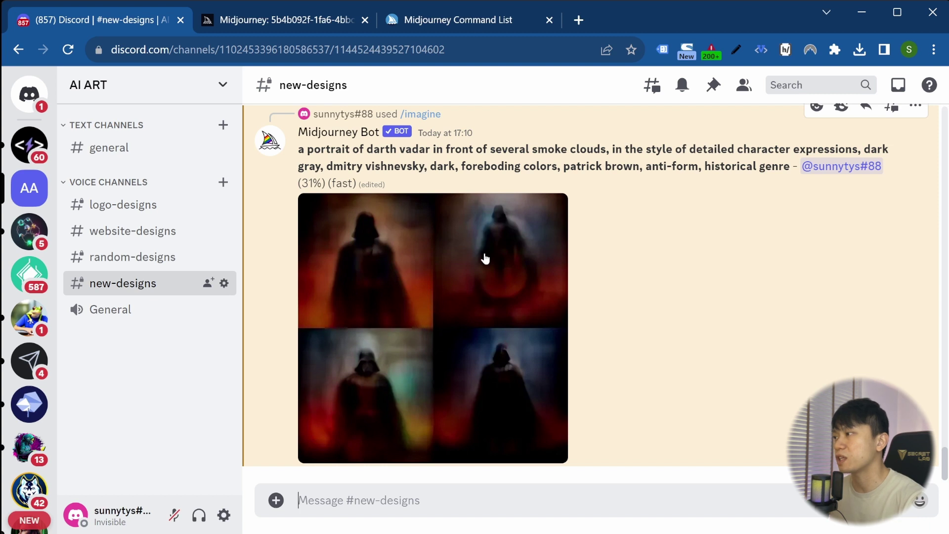
Compare the original described portrait with the image grid generated from its suggested prompt.
scroll(482, 236, up, 3)
scroll(482, 237, up, 5)
scroll(482, 236, down, 8)
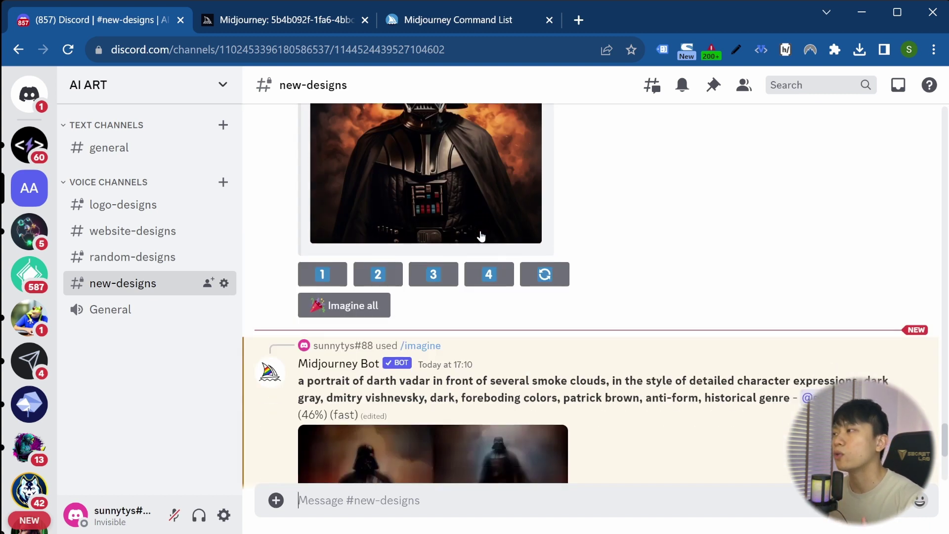
scroll(449, 329, up, 5)
scroll(402, 286, down, 9)
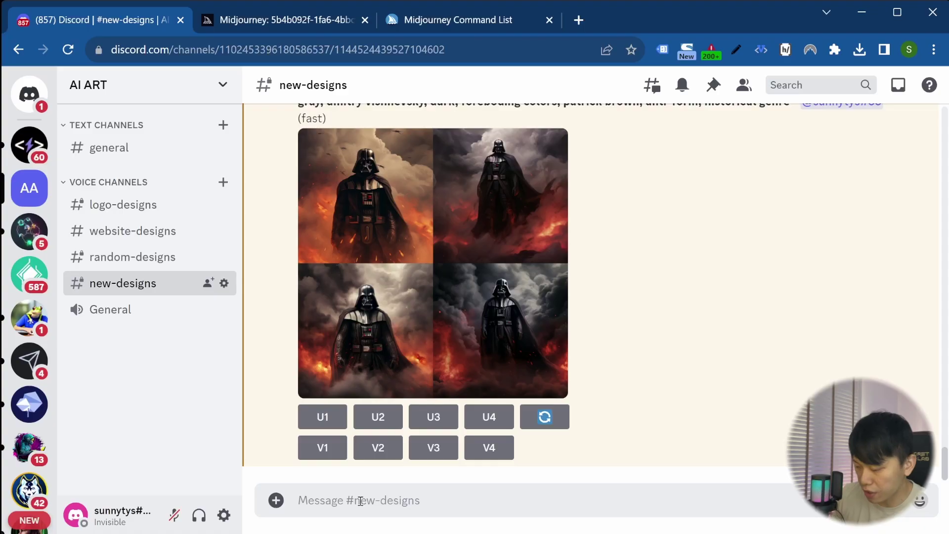
Run the /settings command to bring up the Midjourney Bot's personal settings.
text(/)
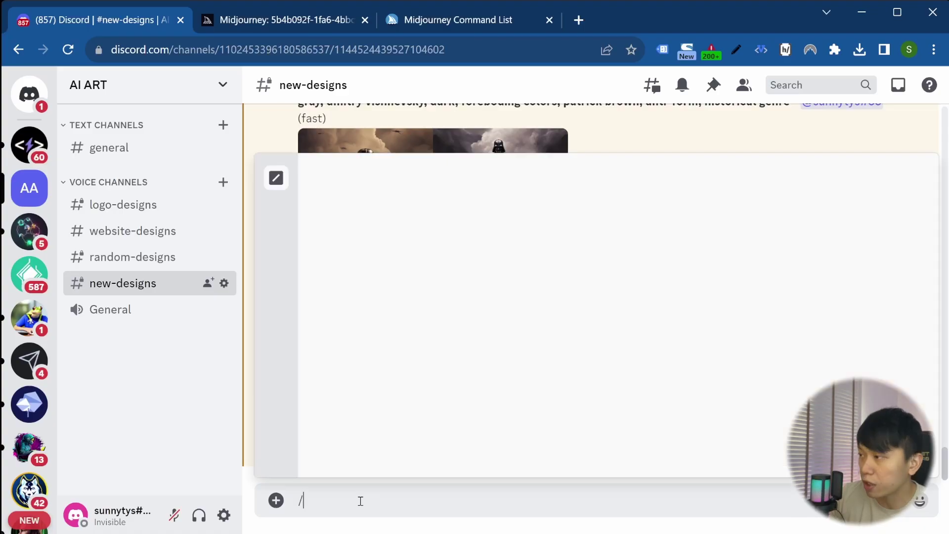
text(ba)
key(BackSpace)
key(BackSpace)
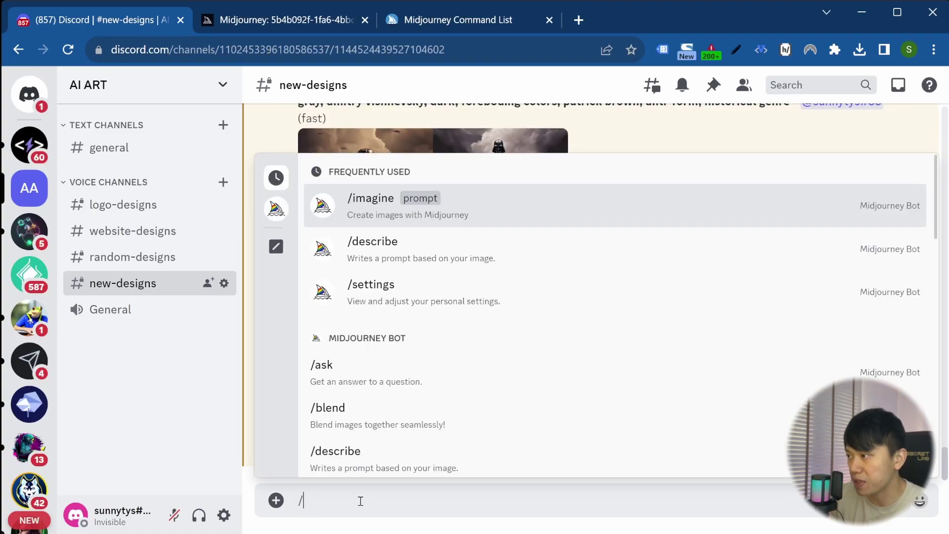
text(settings)
key(Return)
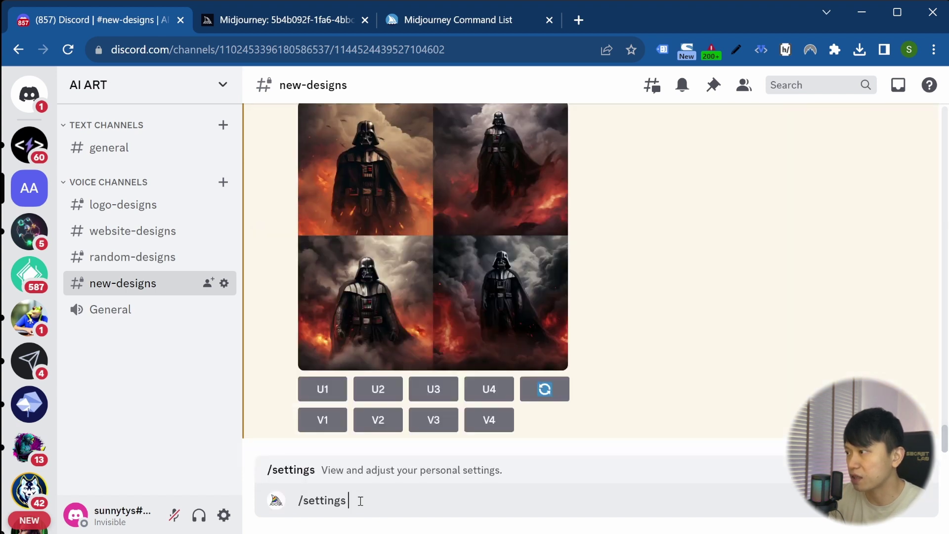
key(Return)
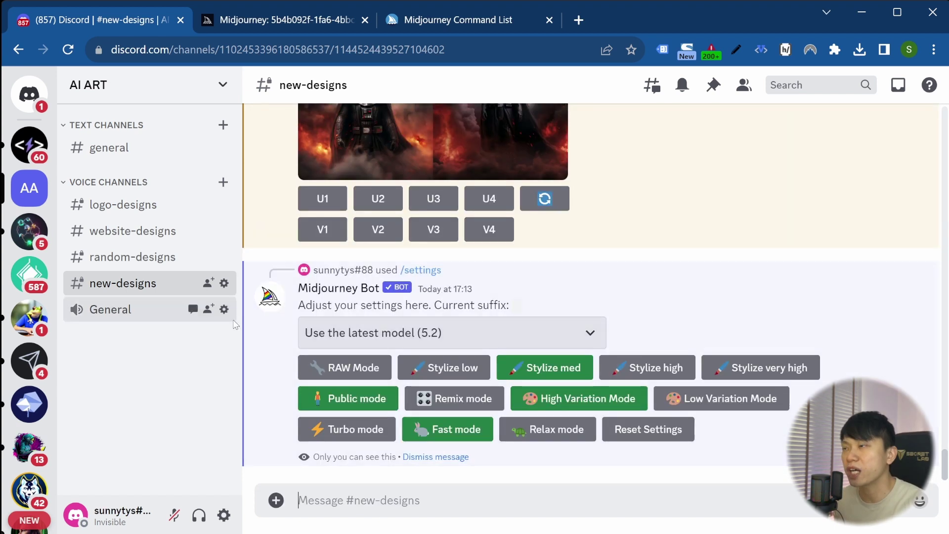
Look through the available model versions in the bot settings and keep the latest model (5.2).
click(519, 332)
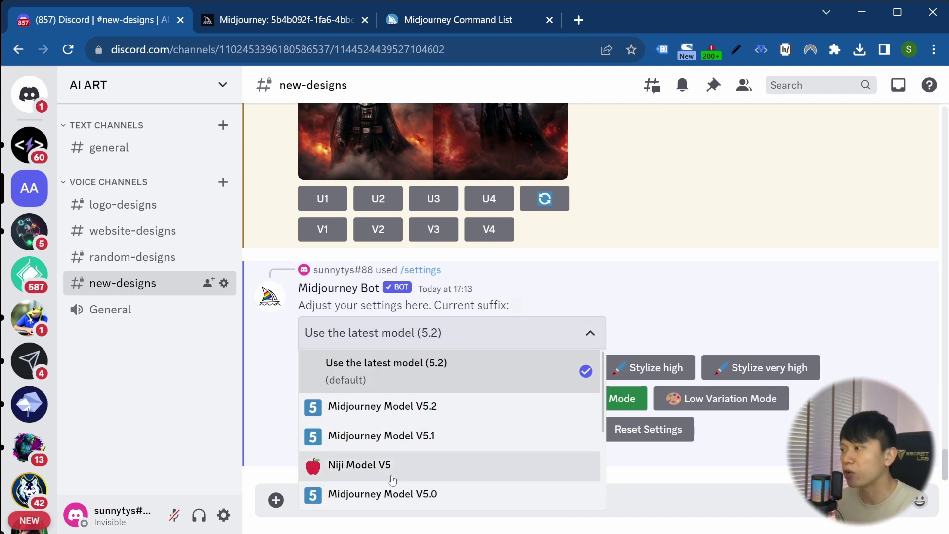
scroll(392, 479, down, 3)
scroll(392, 479, up, 2)
scroll(392, 478, up, 1)
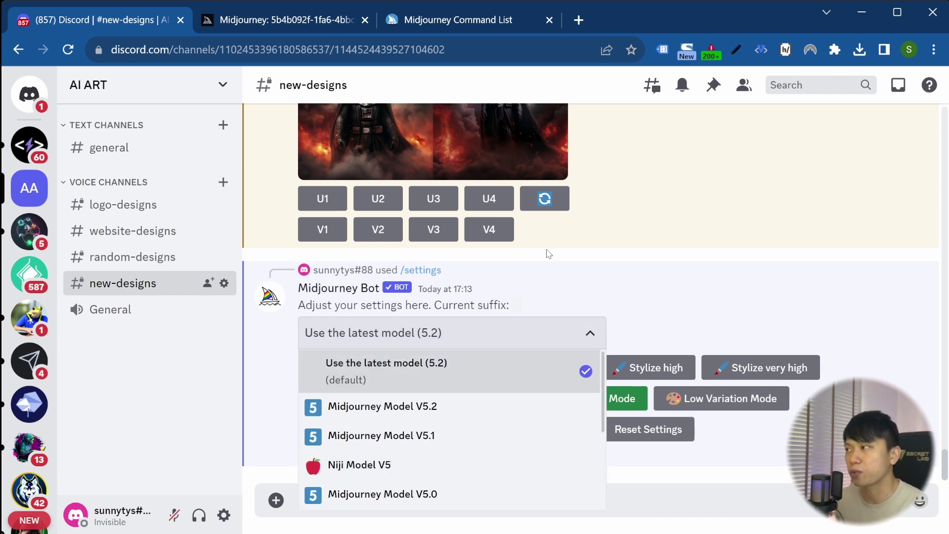
click(566, 295)
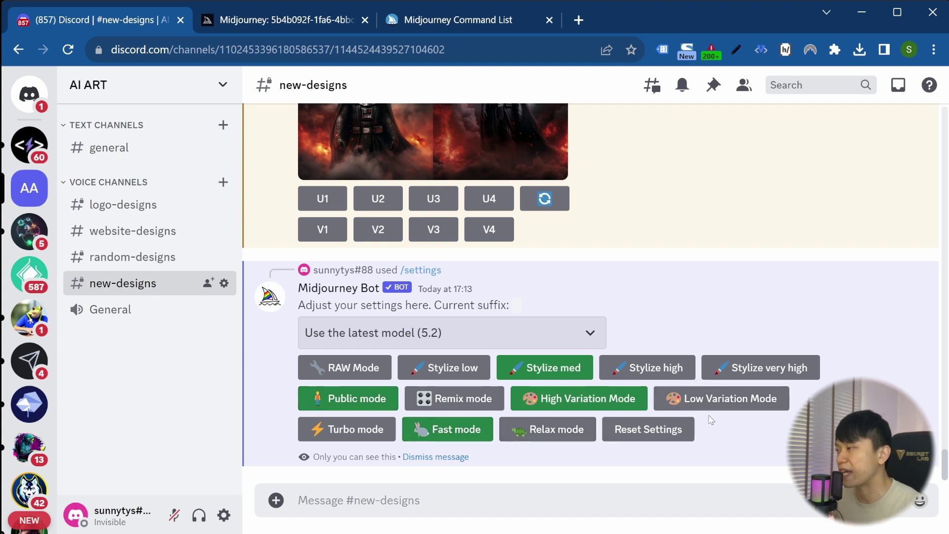
Try to turn off Public mode, and switch RAW Mode on and back off in the bot settings.
click(358, 397)
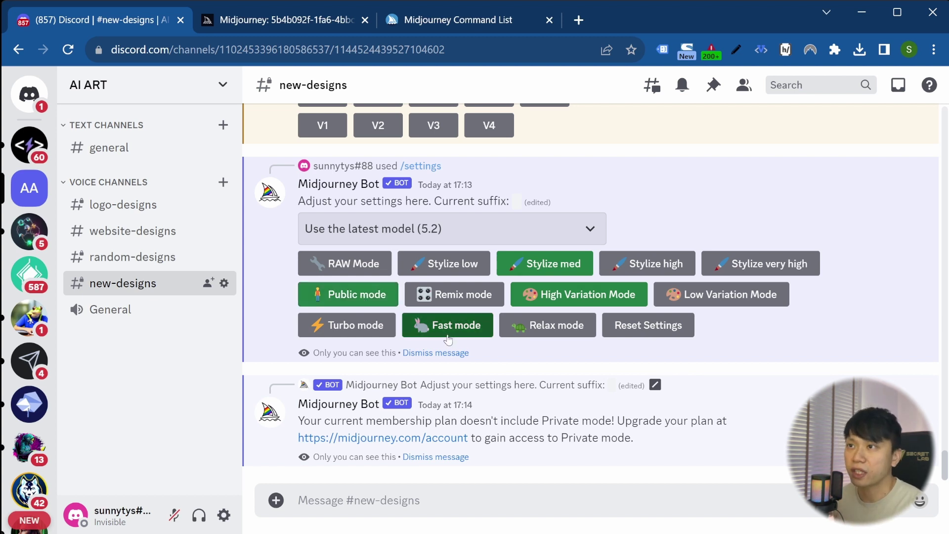
click(354, 273)
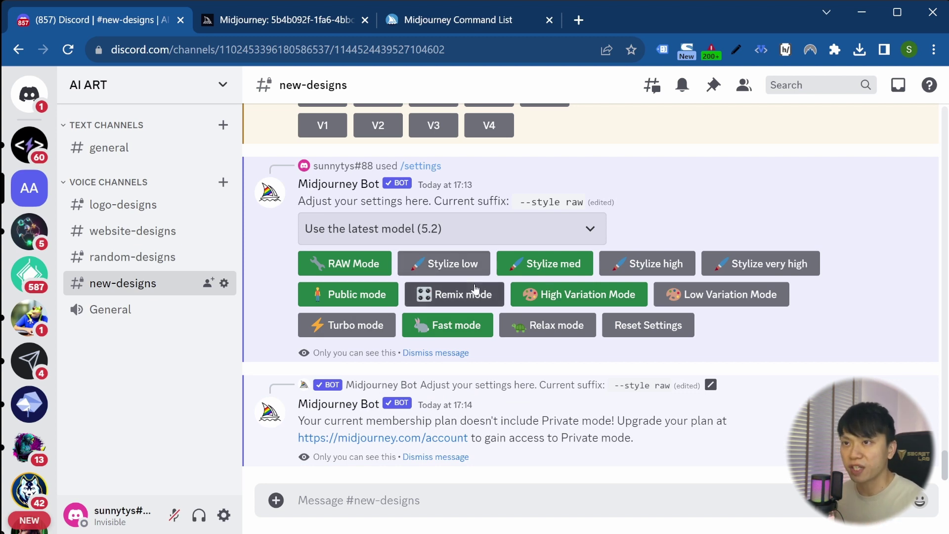
click(338, 263)
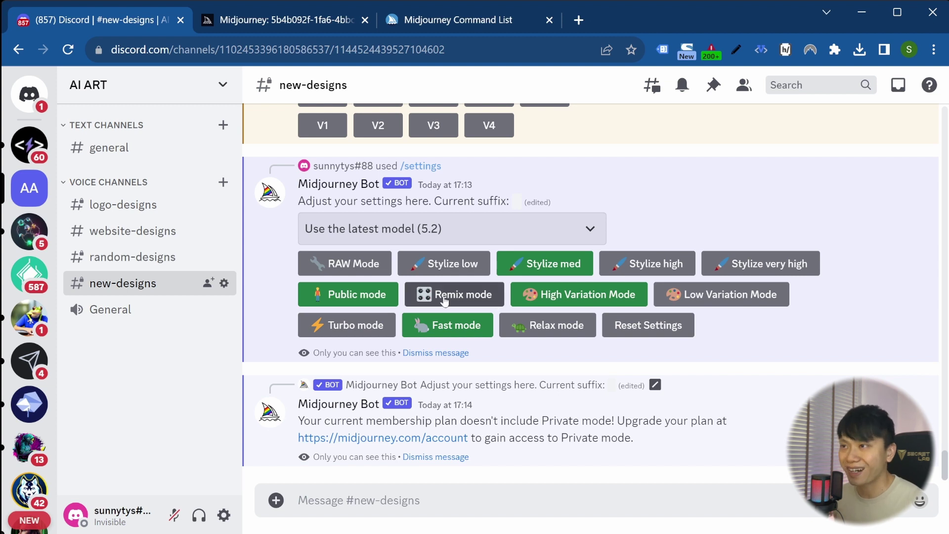
scroll(445, 300, up, 3)
scroll(452, 316, down, 3)
click(454, 321)
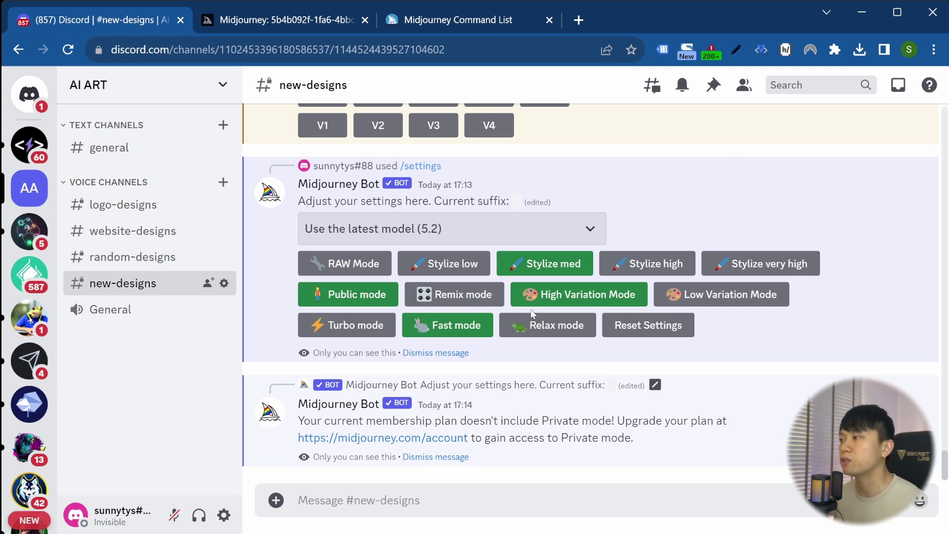
Review the prompt above the latest Darth Vader grid, and view the nerdschalk article on combining images with Blend.
scroll(529, 310, up, 10)
drag(720, 319, 303, 310)
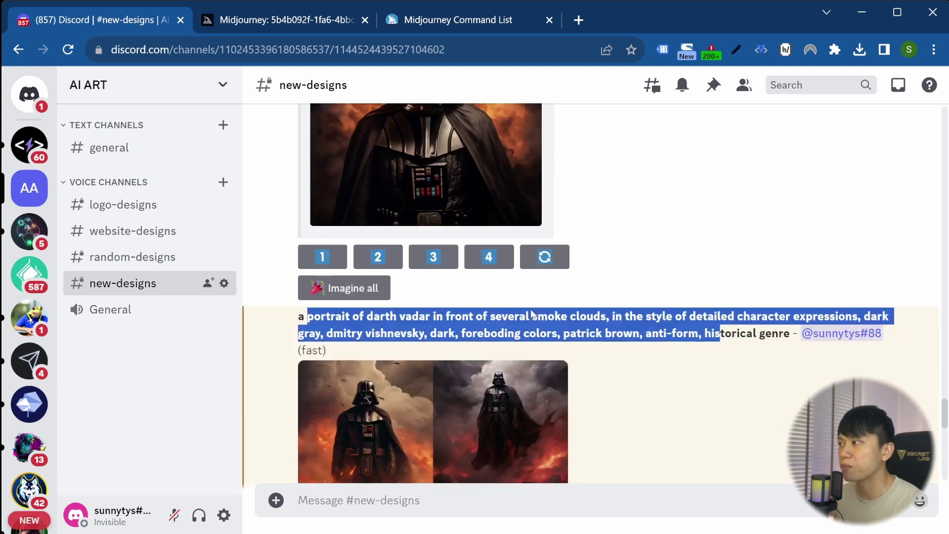
click(526, 317)
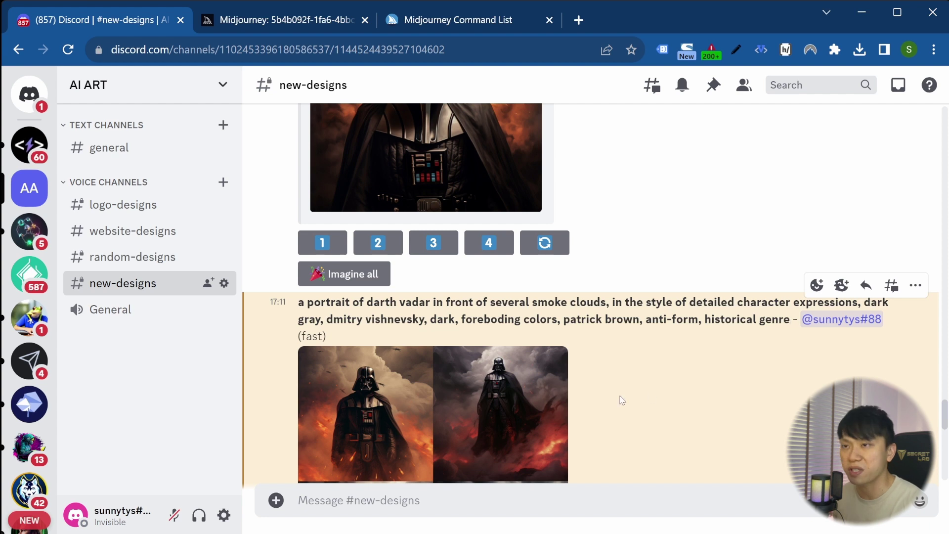
scroll(622, 400, down, 10)
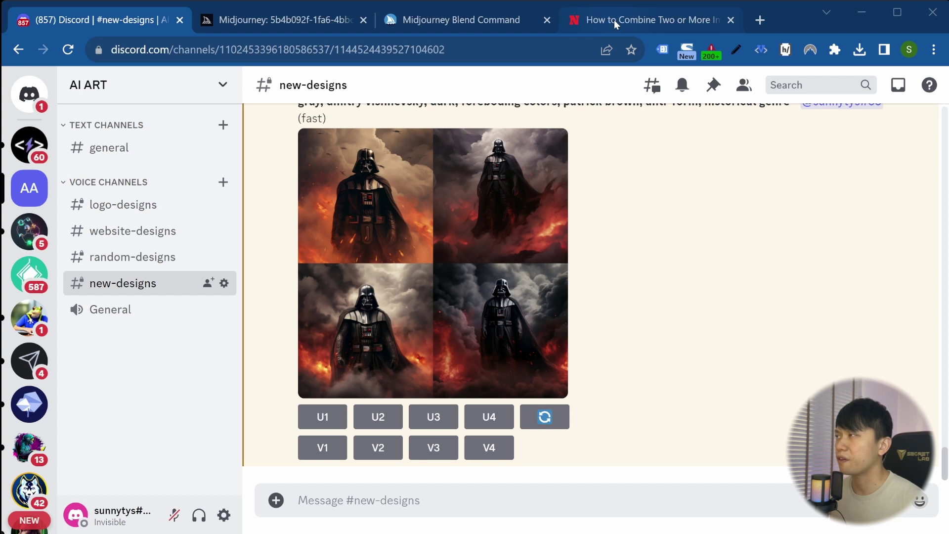
click(614, 20)
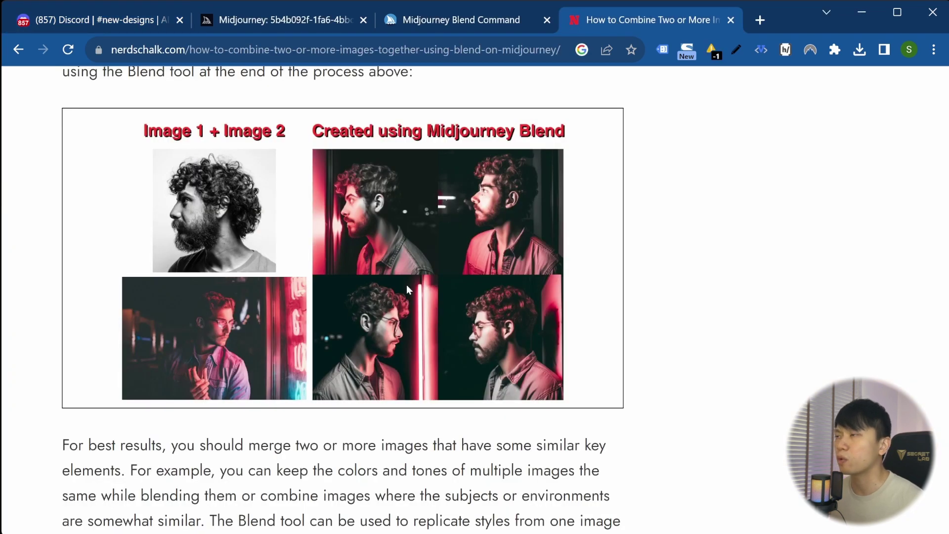
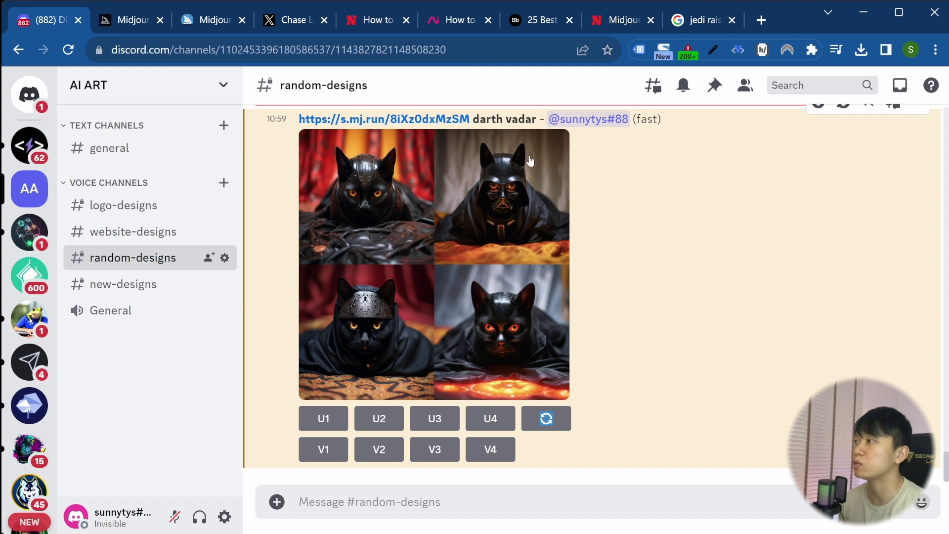
scroll(419, 201, up, 2)
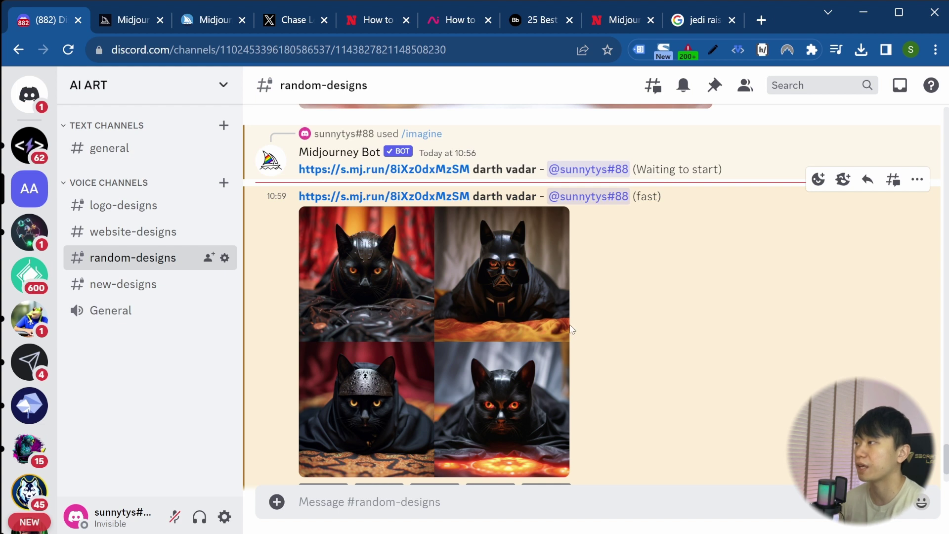
scroll(571, 327, down, 2)
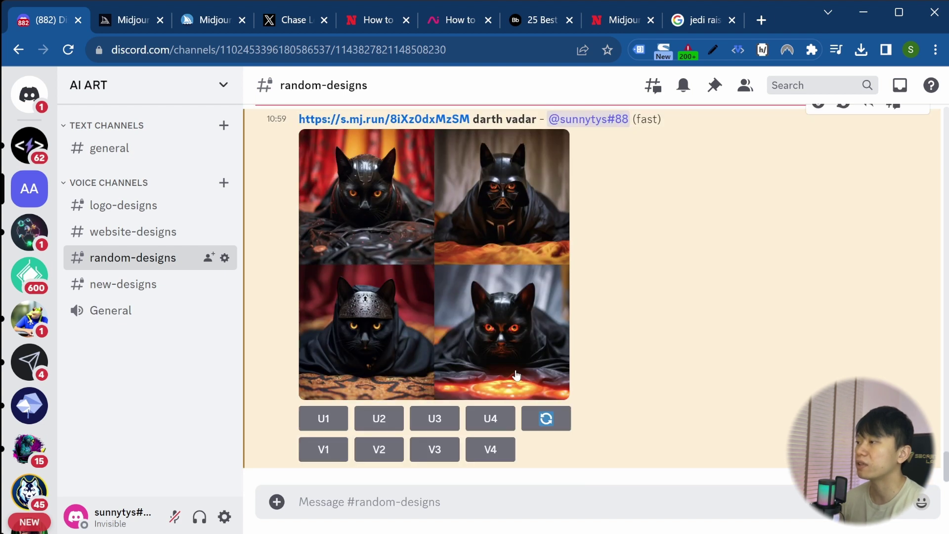
click(372, 500)
text(/)
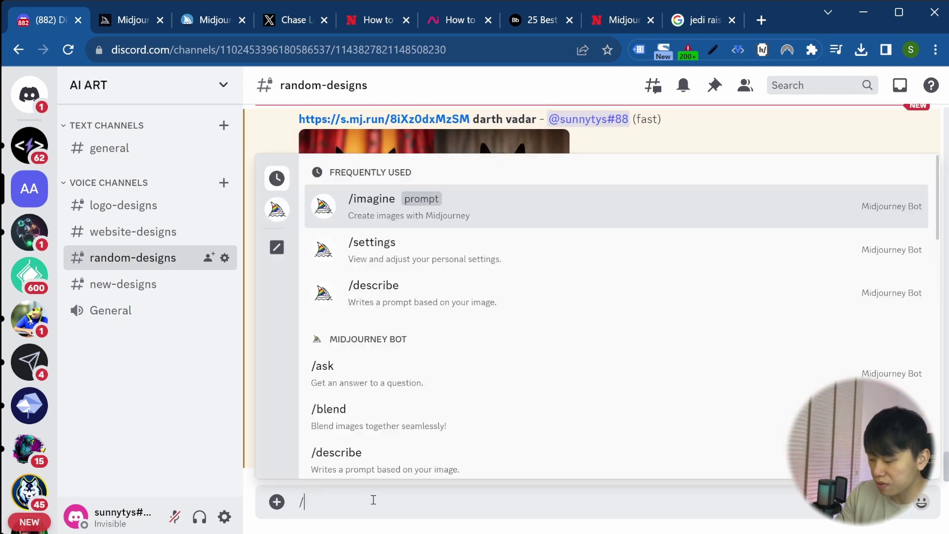
key(Return)
scroll(620, 345, up, 4)
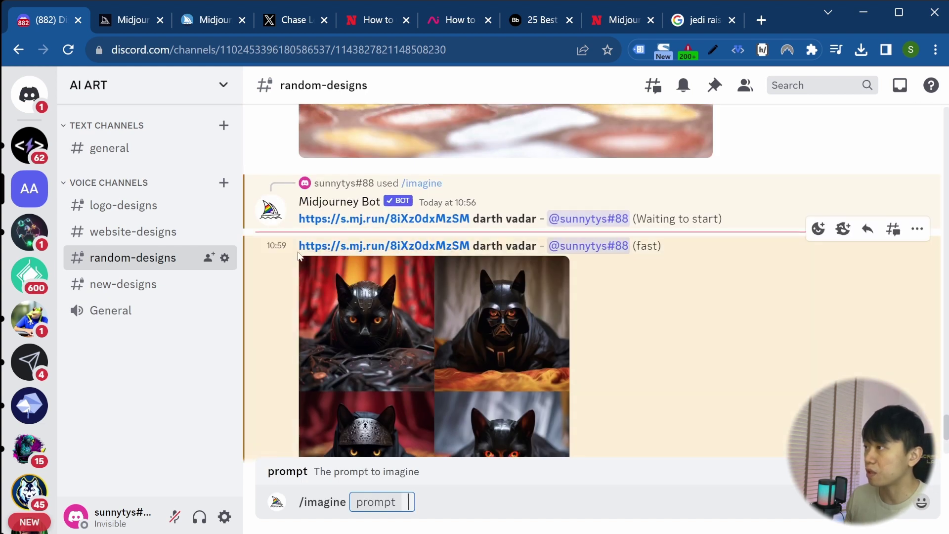
text(https://s.mj.run/8iXz0dxMzSM darth vadar)
text(cut cut)
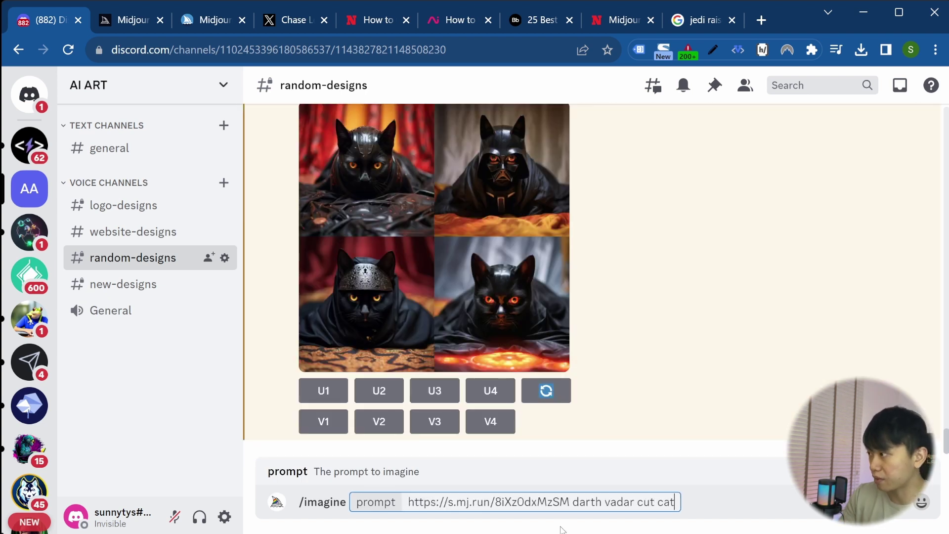
key(BackSpace)
key(BackSpace)
key(BackSpace)
key(BackSpace)
text(e cat )
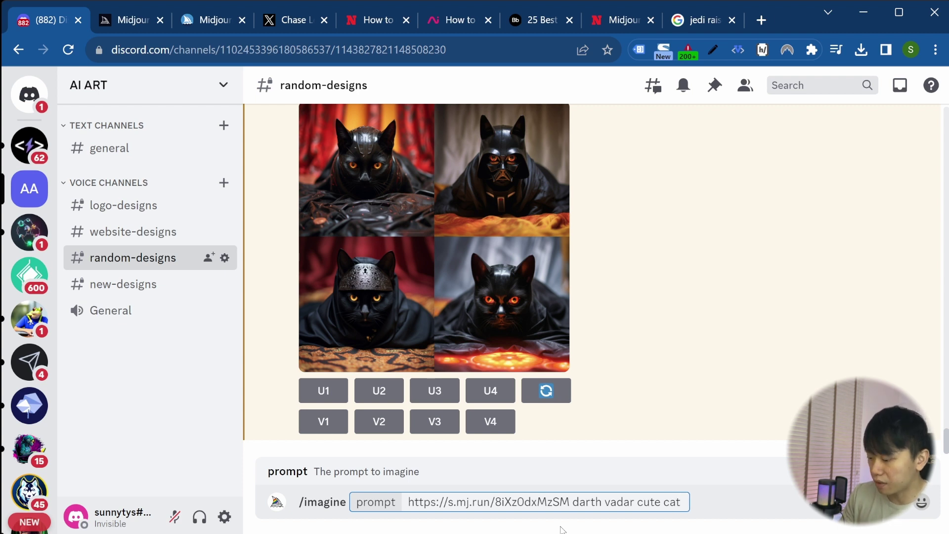
Add the image weight parameter "--iw 0.1" to the prompt and submit it.
text(--iw)
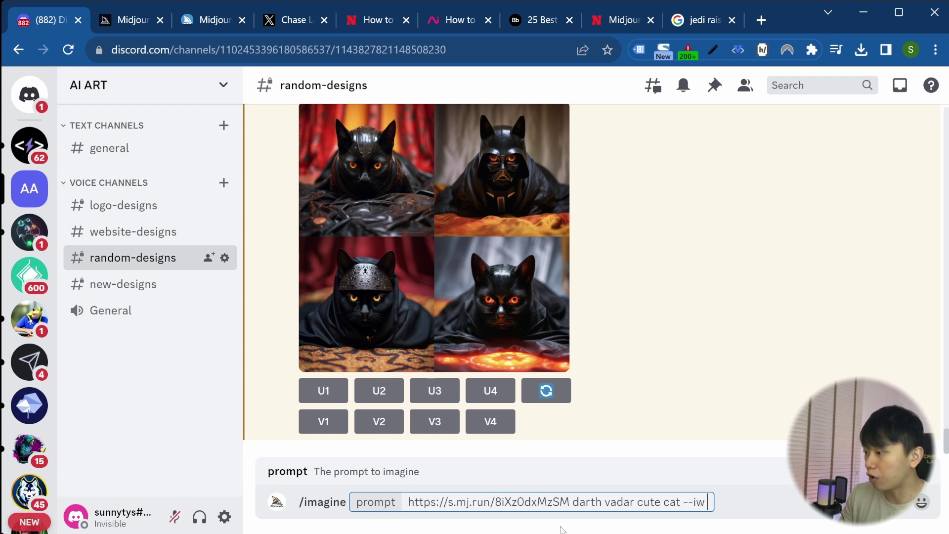
text( 0.1)
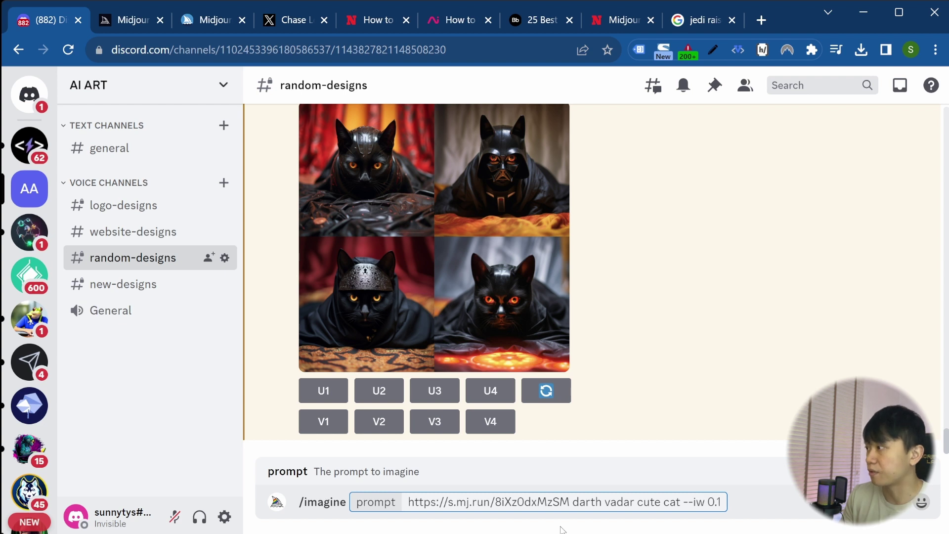
key(Return)
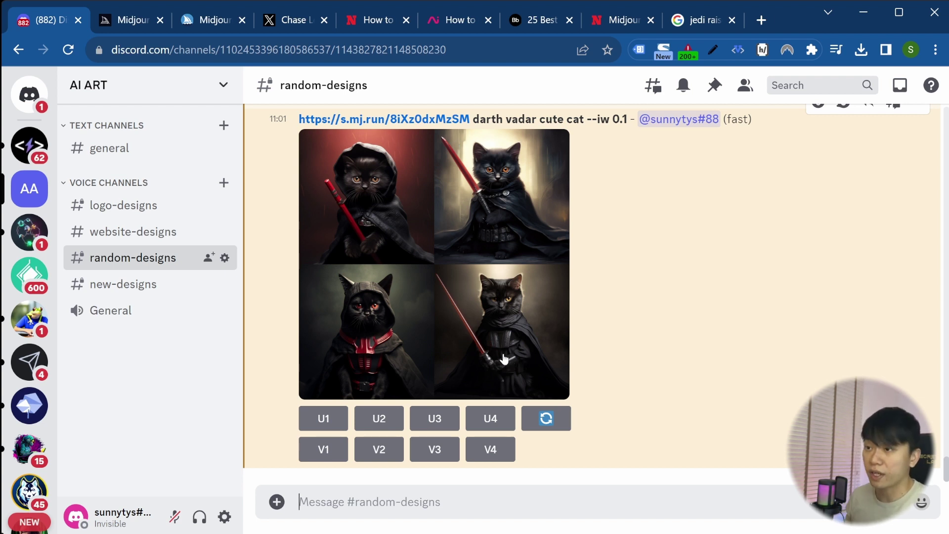
text(/)
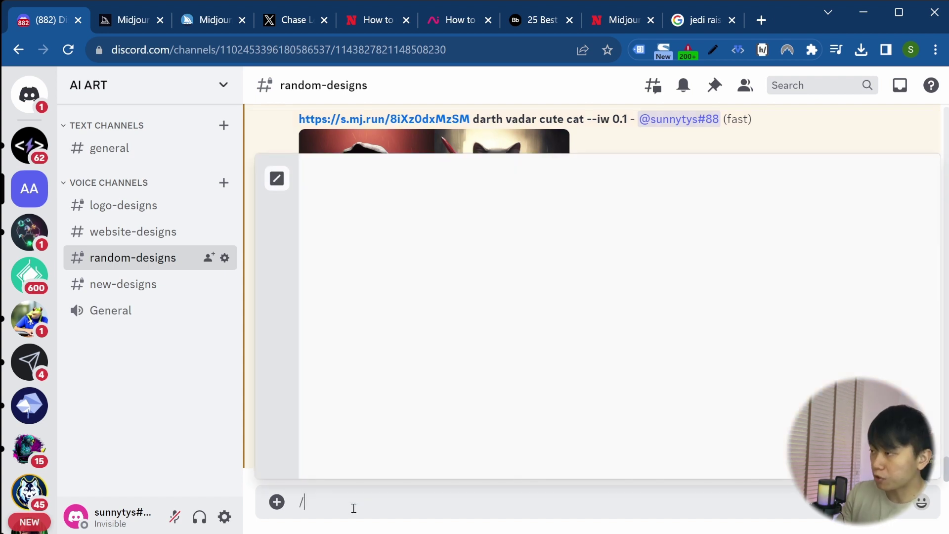
text(imagin)
key(Tab)
text(https://s.mj.run/8iXz0dxMzSM darth vadar)
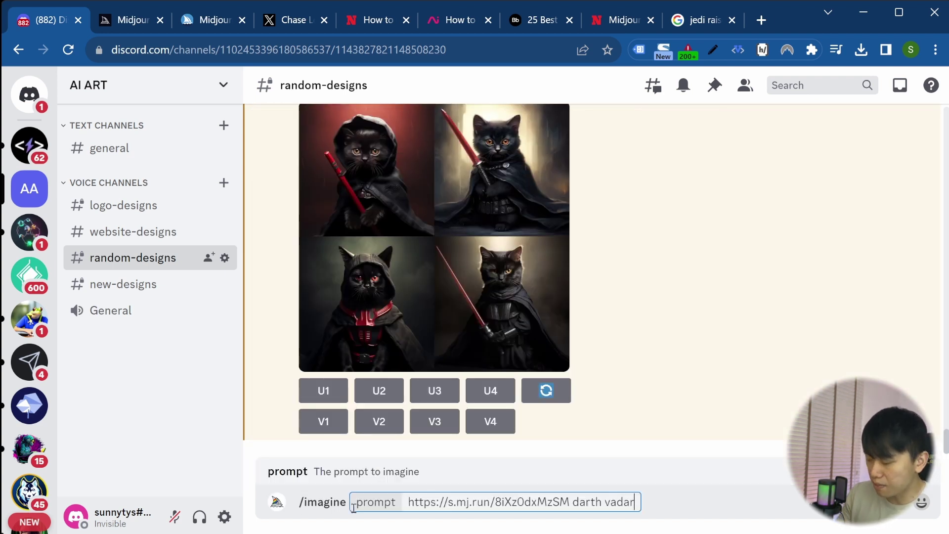
text(cute cat --)
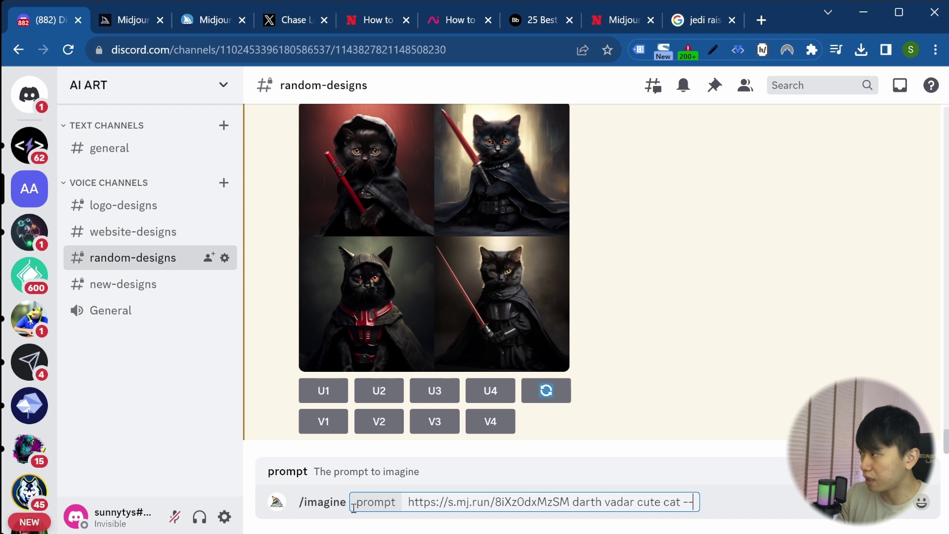
text(iw 0.5)
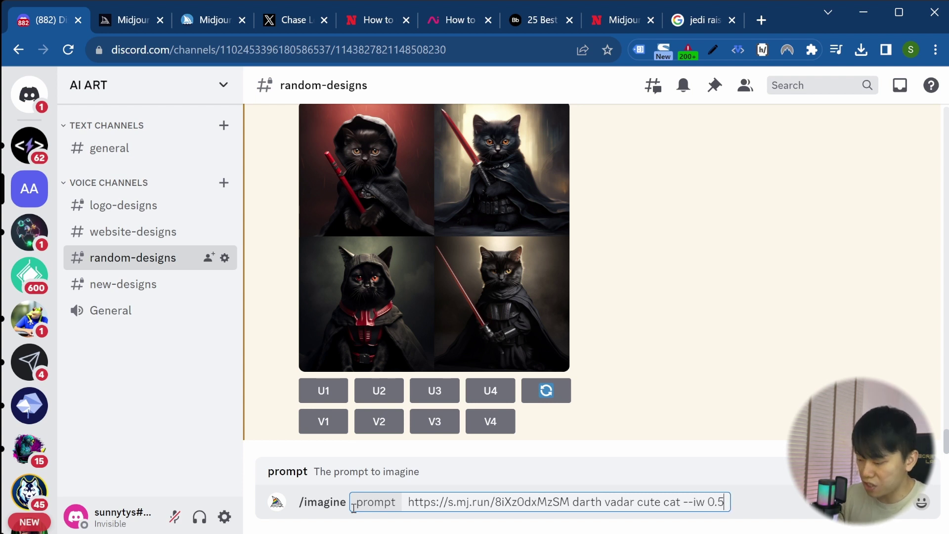
key(Return)
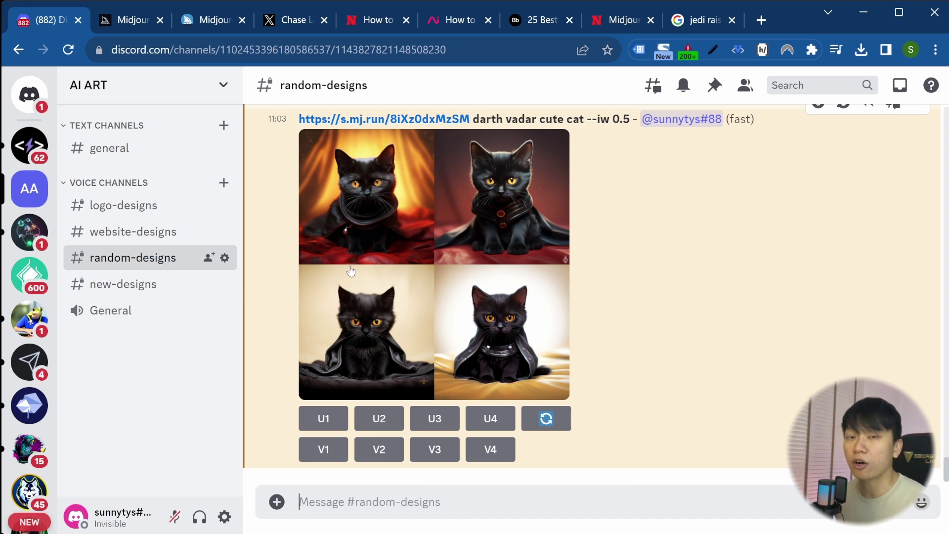
Find the weighted Game-Art floating island prompt in the channel history and highlight its section weights ::10, ::6, ::8 and ::2.
scroll(499, 277, up, 10)
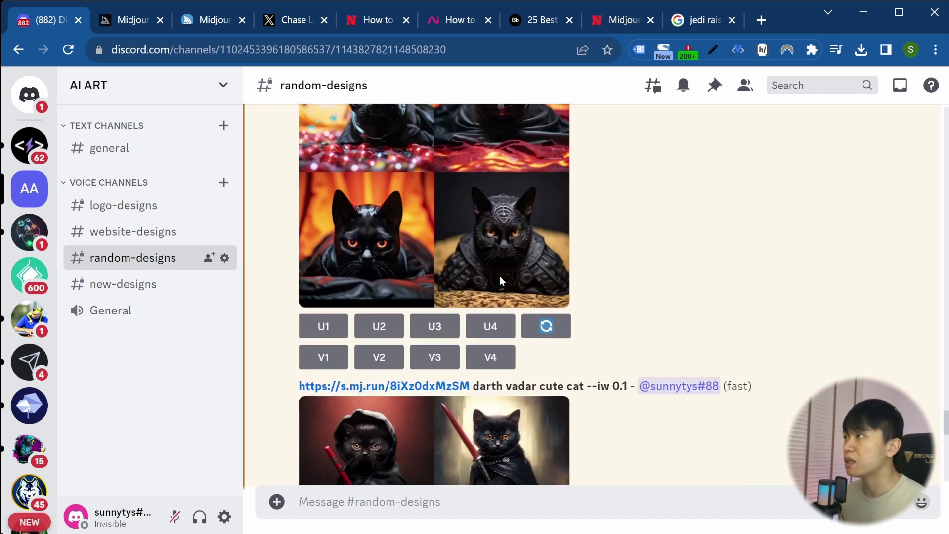
scroll(500, 275, up, 5)
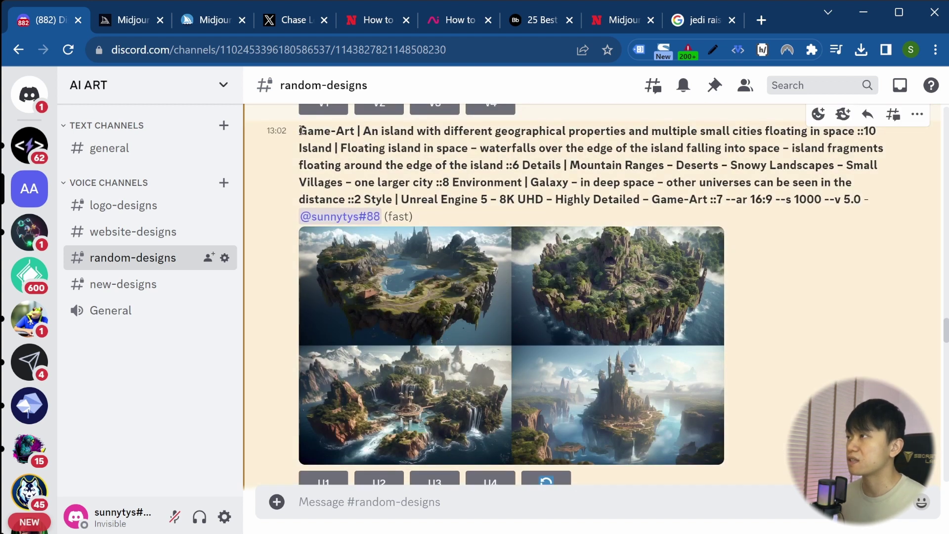
drag(299, 131, 856, 200)
click(856, 200)
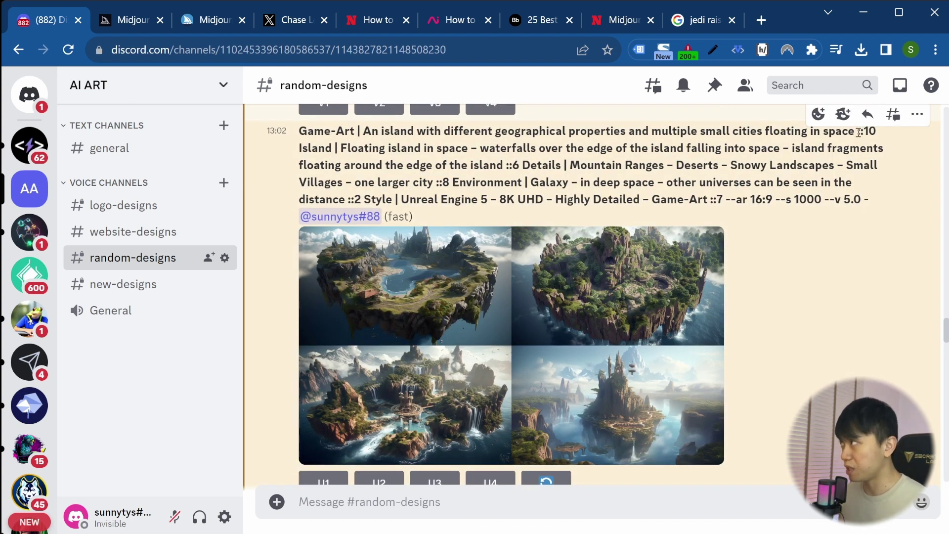
drag(857, 131, 875, 131)
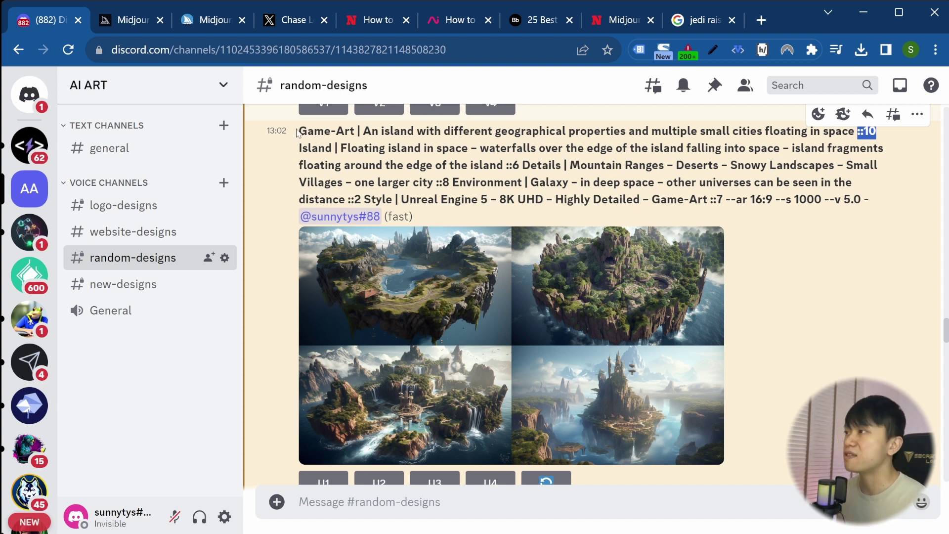
drag(299, 131, 488, 130)
click(489, 131)
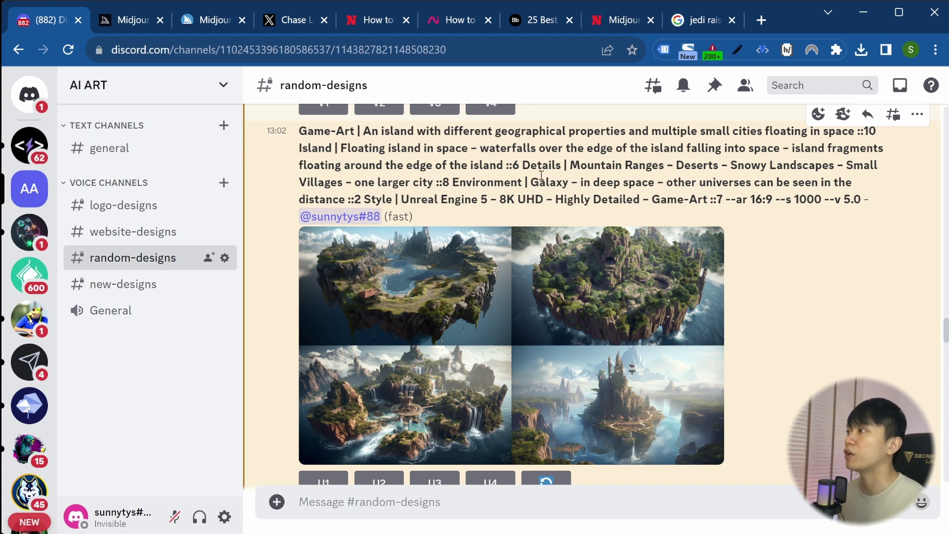
drag(519, 164, 473, 165)
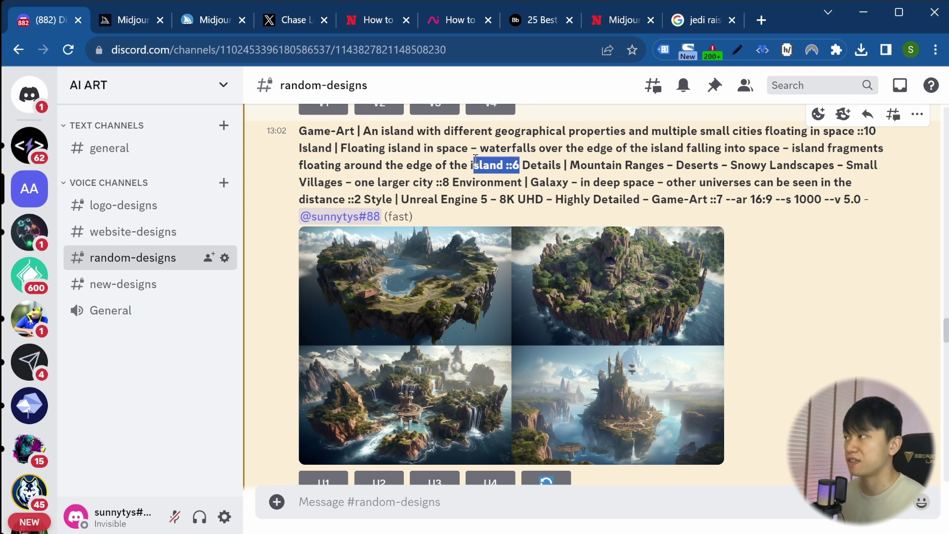
click(544, 163)
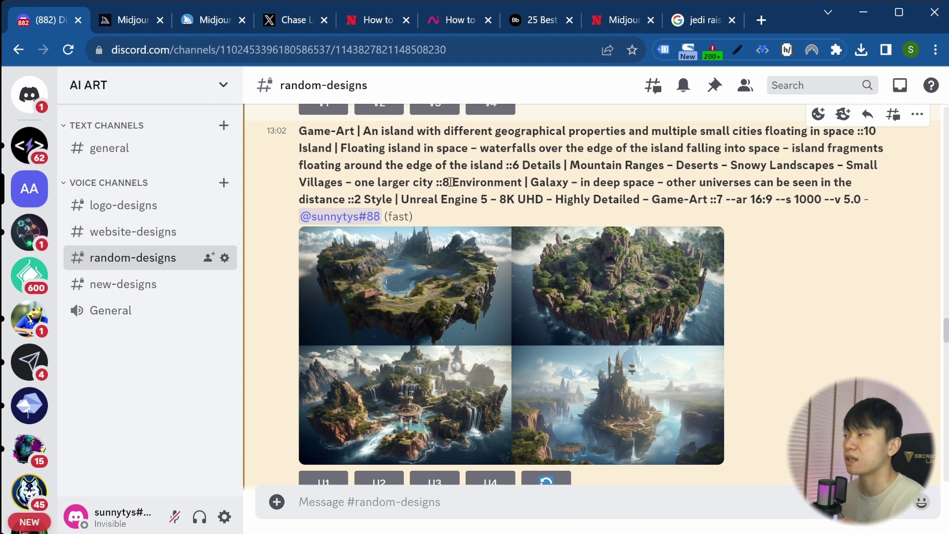
drag(448, 183, 428, 184)
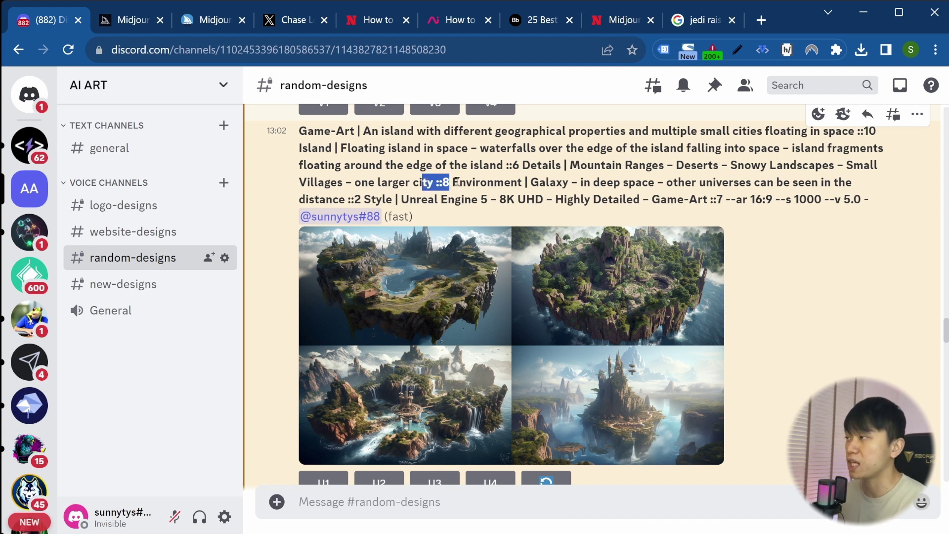
drag(361, 199, 351, 200)
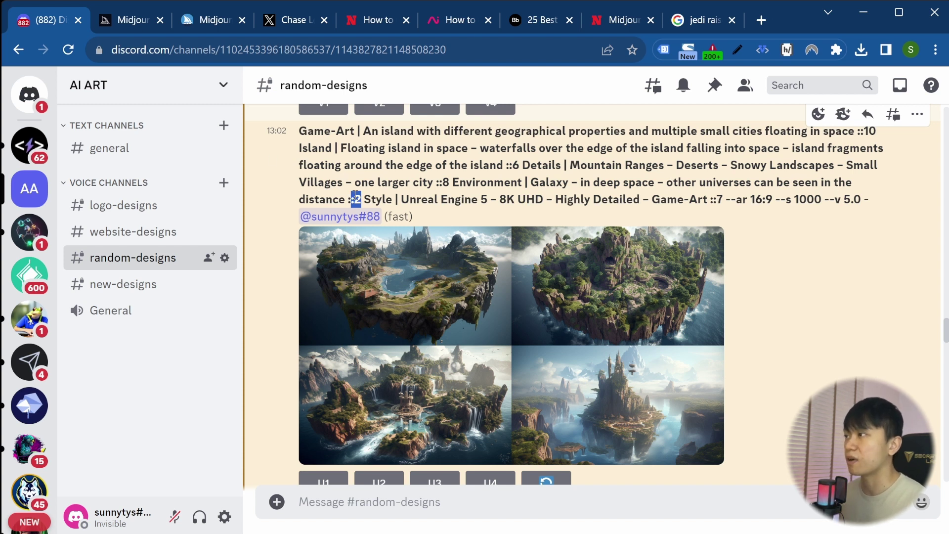
click(365, 194)
drag(361, 196, 351, 197)
click(457, 189)
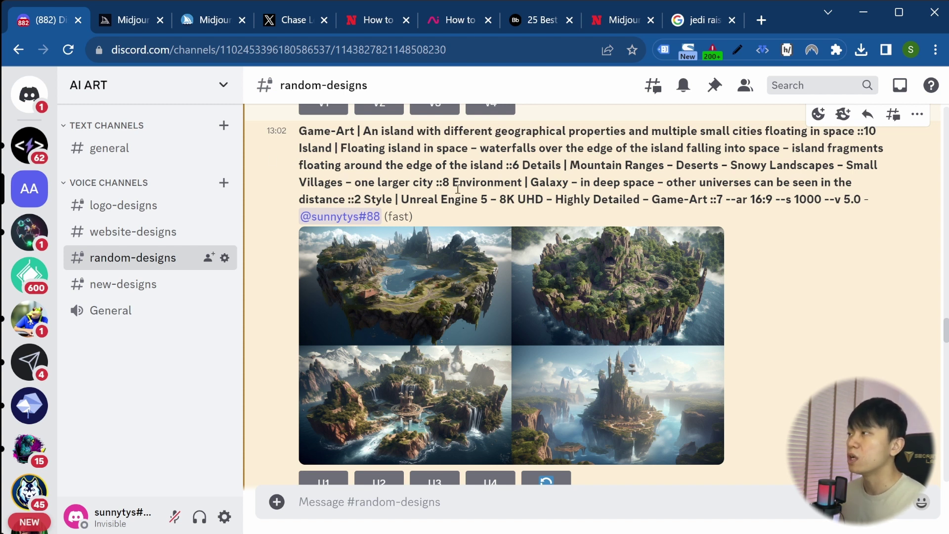
View the image grid of the weighted floating island prompt enlarged, and close the preview.
click(656, 275)
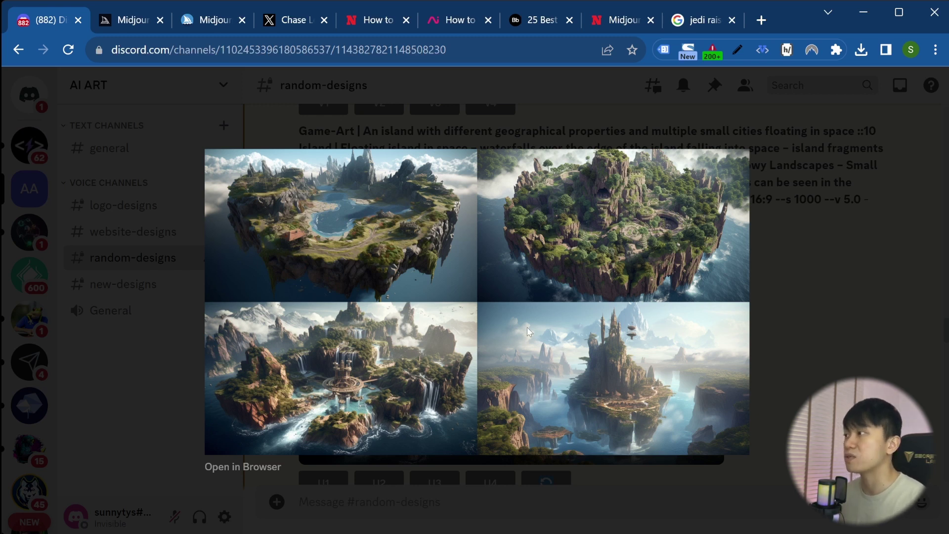
click(812, 263)
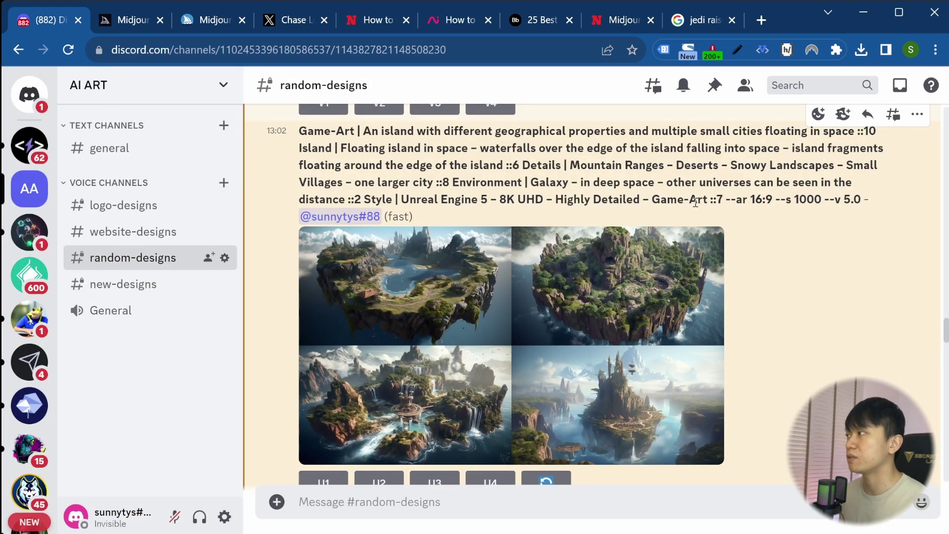
click(394, 330)
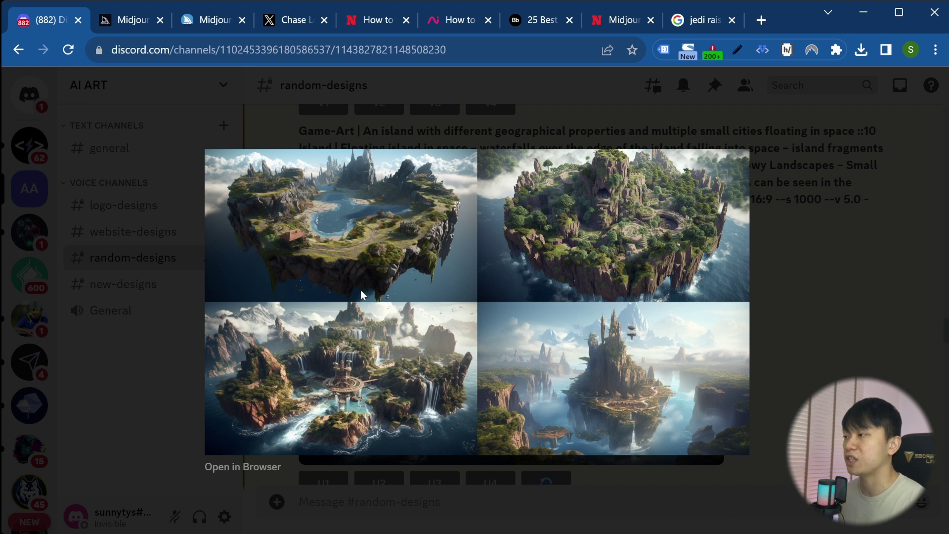
key(Escape)
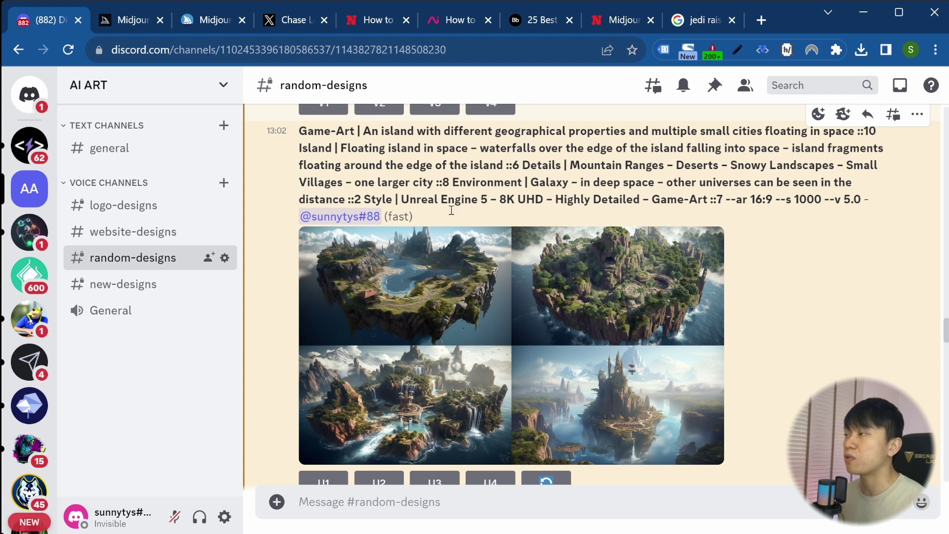
Examine the enlarged grid and prompt text of the unweighted Game-Art island version for comparison with the weighted one.
scroll(447, 179, down, 6)
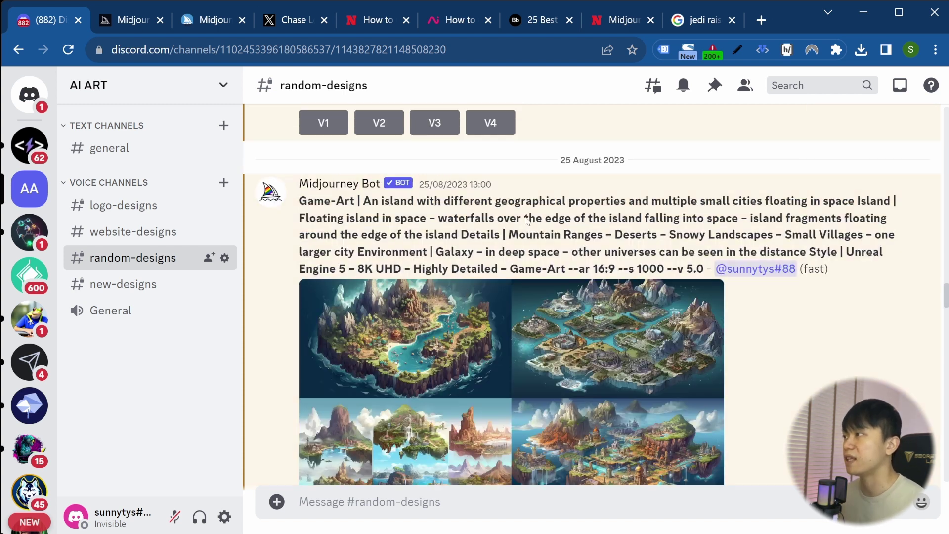
click(443, 327)
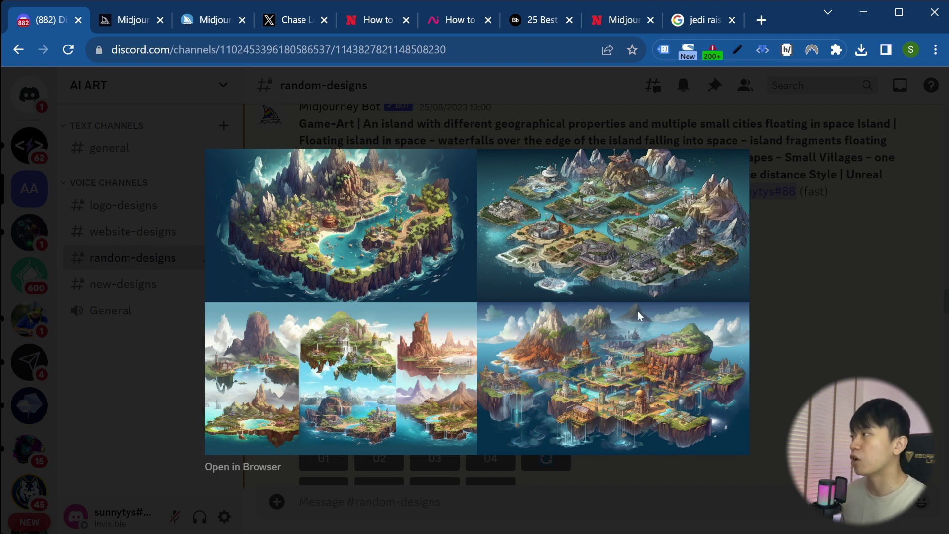
click(807, 283)
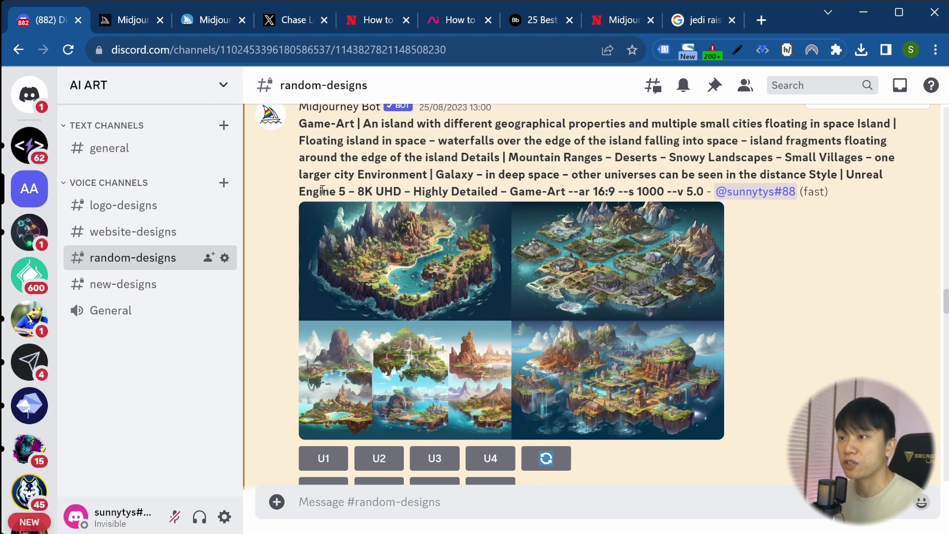
drag(419, 190, 314, 173)
scroll(603, 271, down, 7)
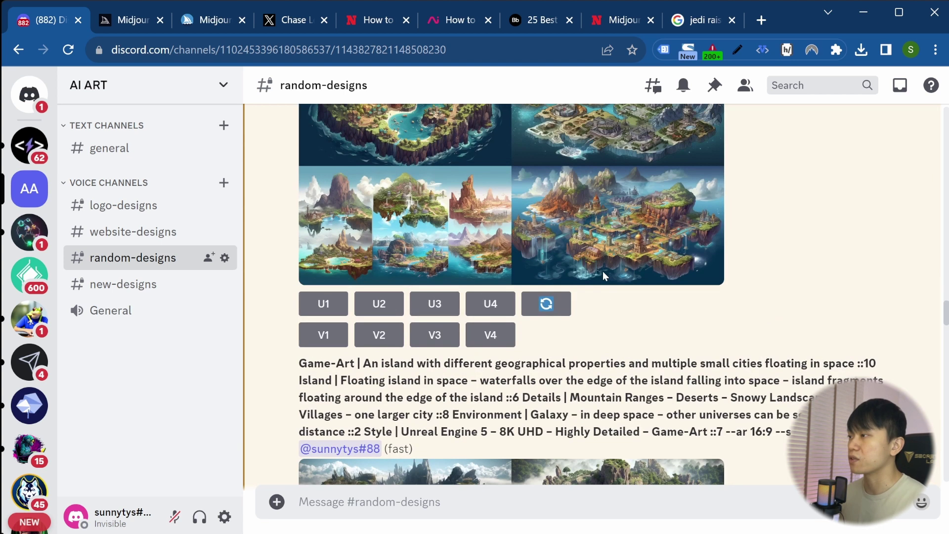
double_click(719, 199)
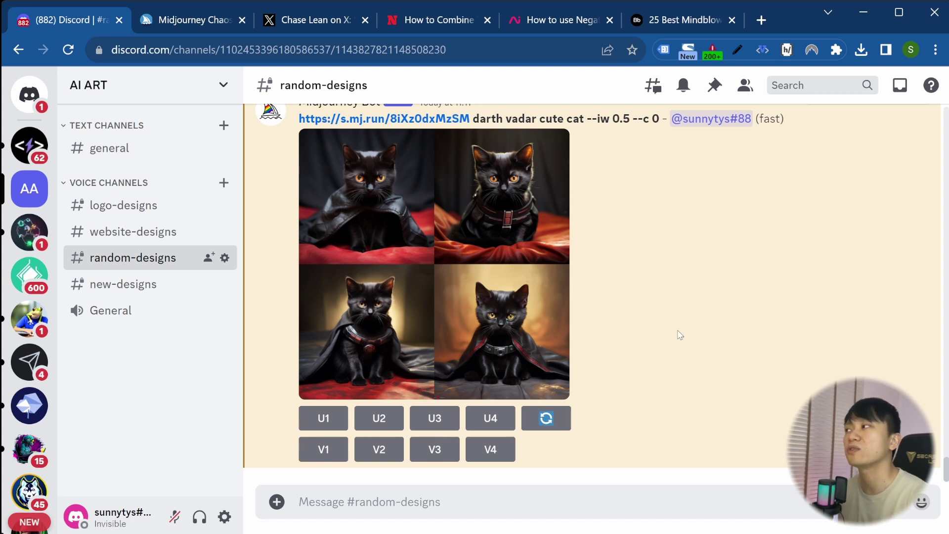
Switch to the new-designs channel and compare the "cute cat licking paws" grids made with --c 100 and --c 0.
scroll(494, 297, up, 2)
click(131, 285)
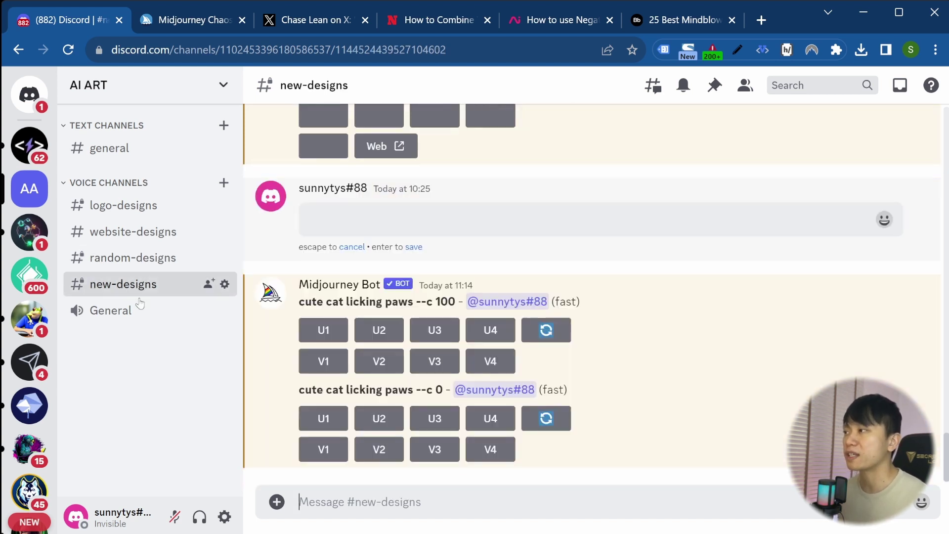
scroll(487, 338, down, 5)
scroll(489, 340, up, 1)
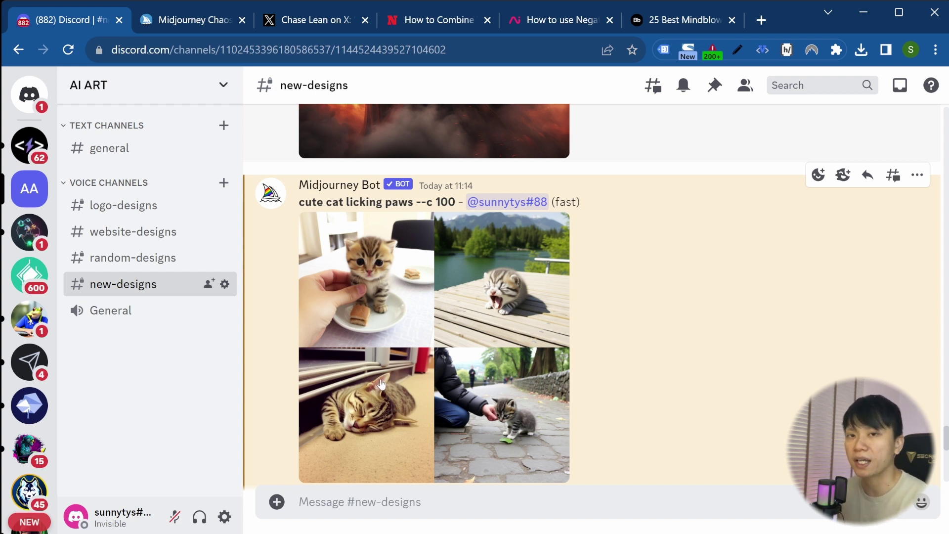
scroll(381, 383, down, 8)
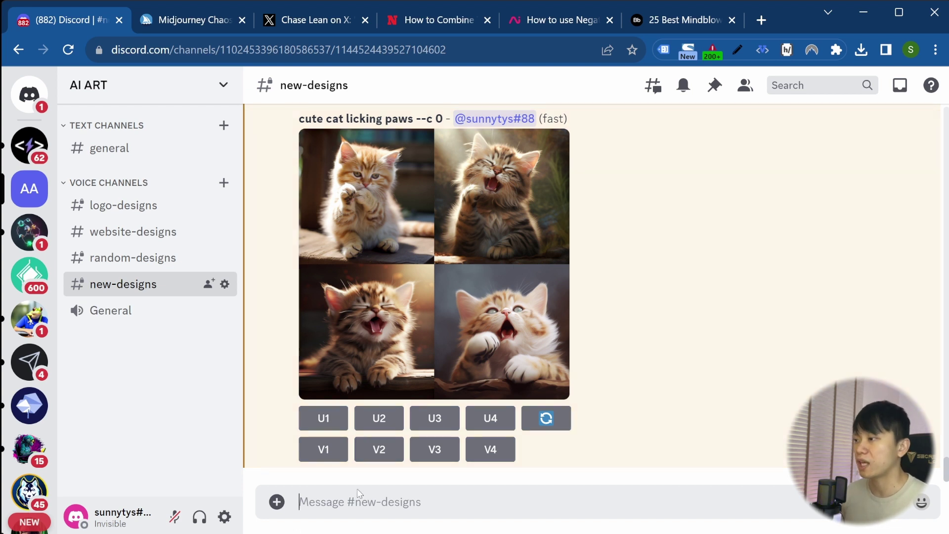
Submit the /imagine prompt "cute cat licking paws --stylize 200 --c 30" in new-designs and review the resulting grid.
text(/im)
key(Tab)
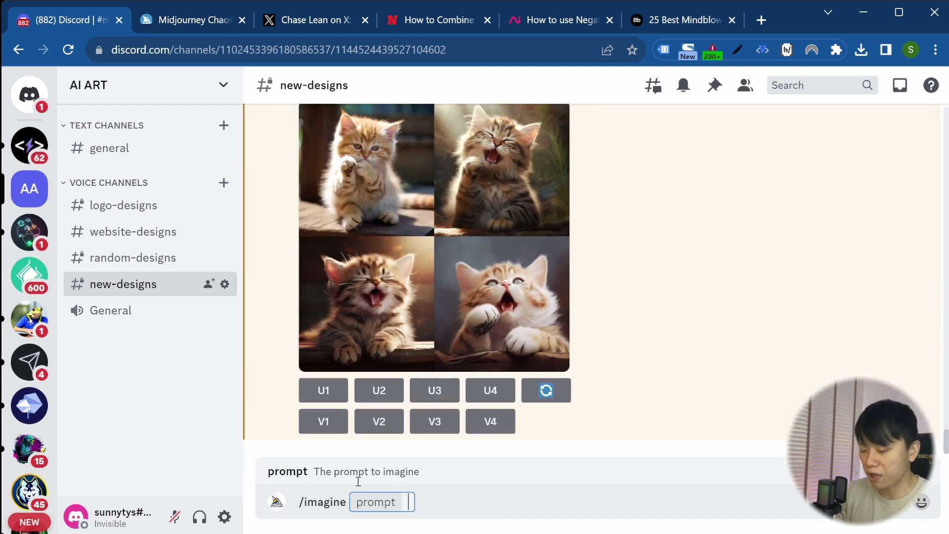
text(cute cat licking paws --stylize 200 --c)
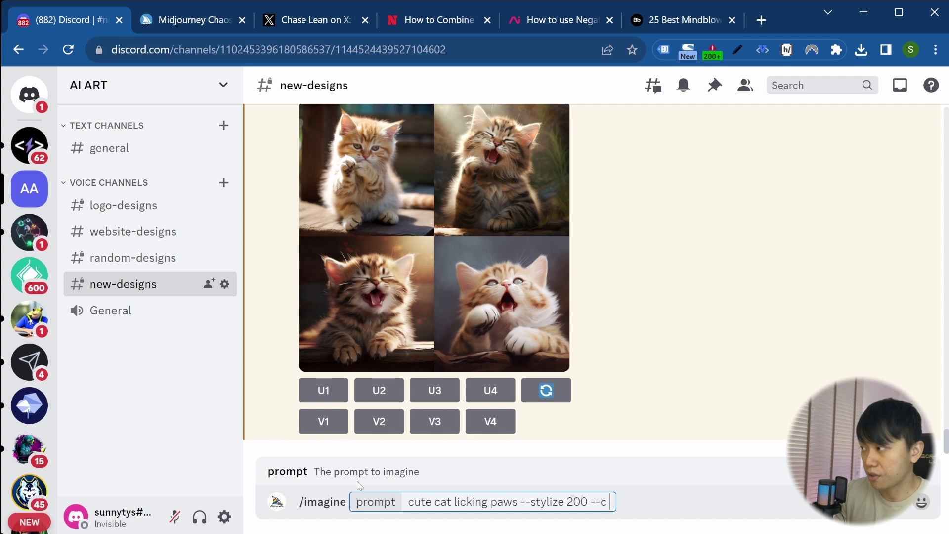
text(30)
key(Return)
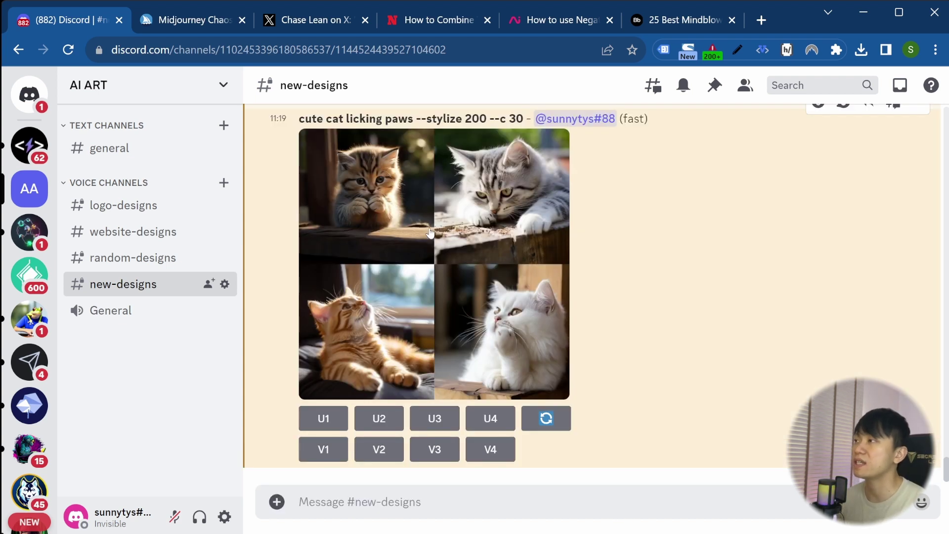
scroll(653, 295, up, 2)
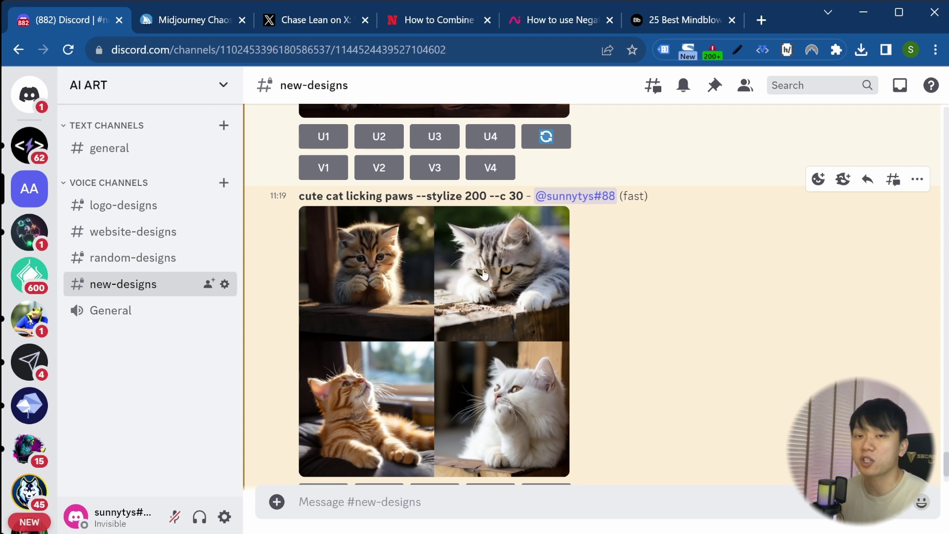
scroll(577, 328, down, 2)
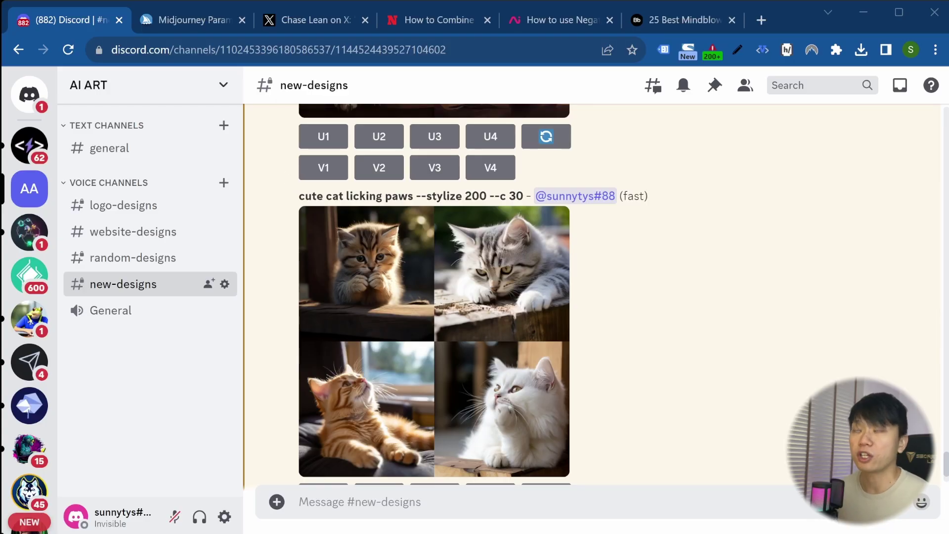
Look through the basic parameters on the Midjourney documentation's Parameter List page, from Aspect Ratios to Weird.
click(172, 19)
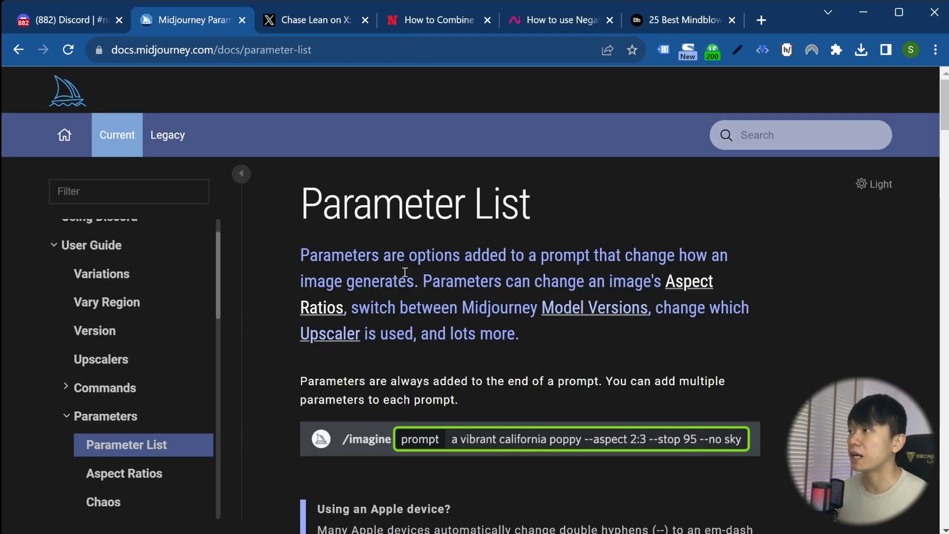
scroll(414, 321, down, 15)
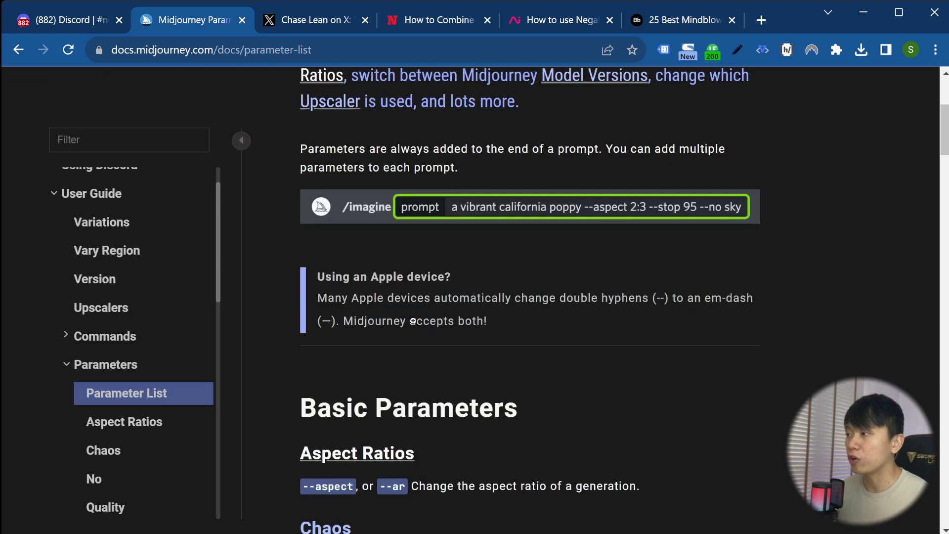
scroll(414, 324, down, 9)
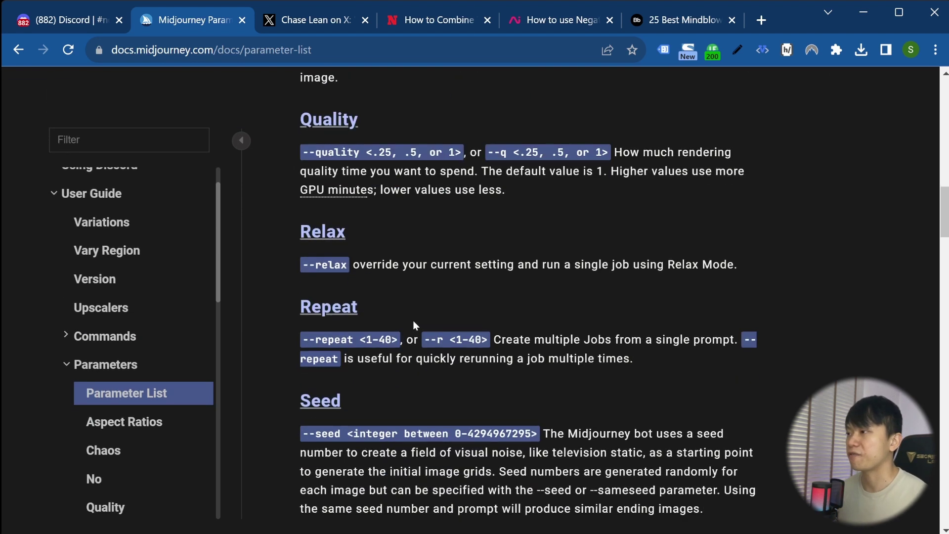
scroll(414, 321, down, 8)
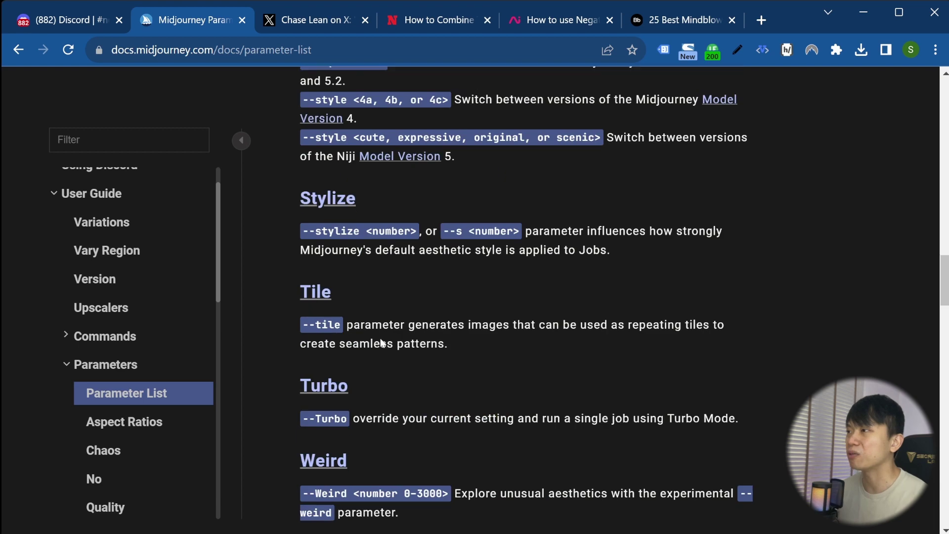
scroll(371, 255, up, 8)
scroll(370, 254, up, 14)
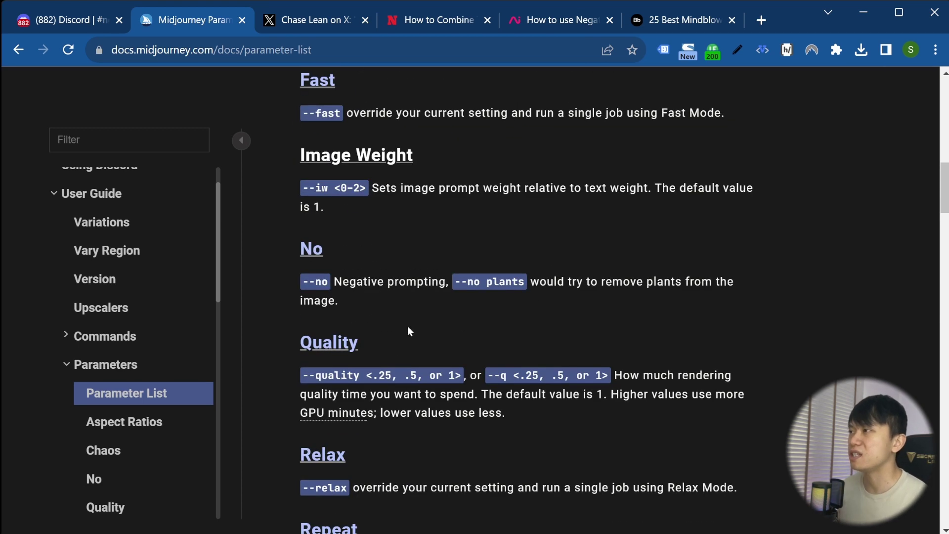
scroll(409, 329, up, 6)
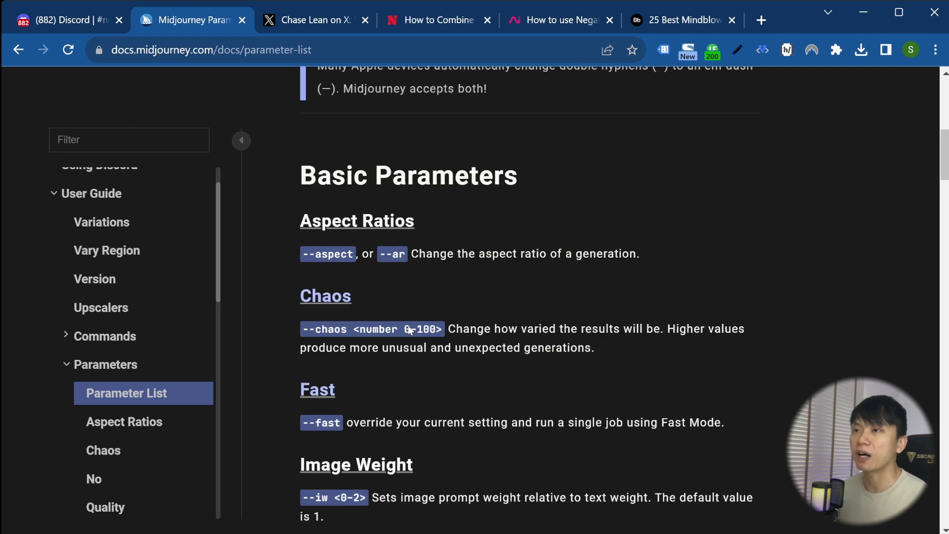